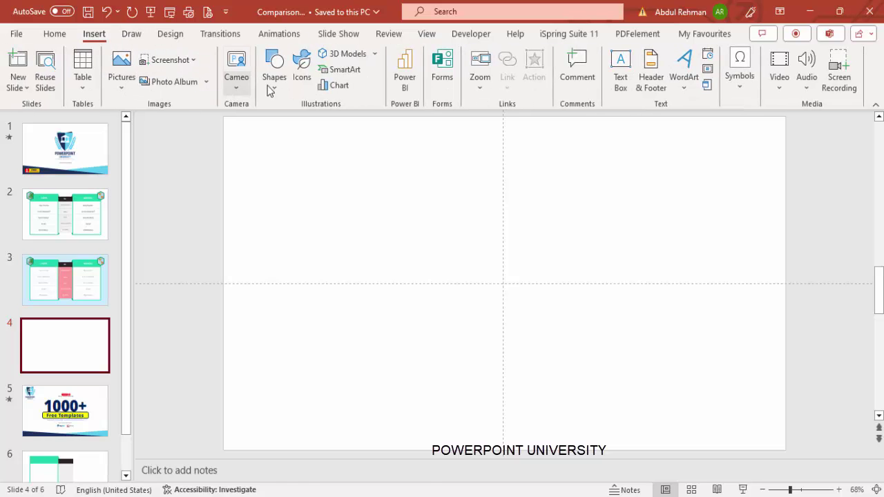
# Draw a tall 5.54 by 2.71 rectangle centred on the slide.
pyautogui.click(274, 72)
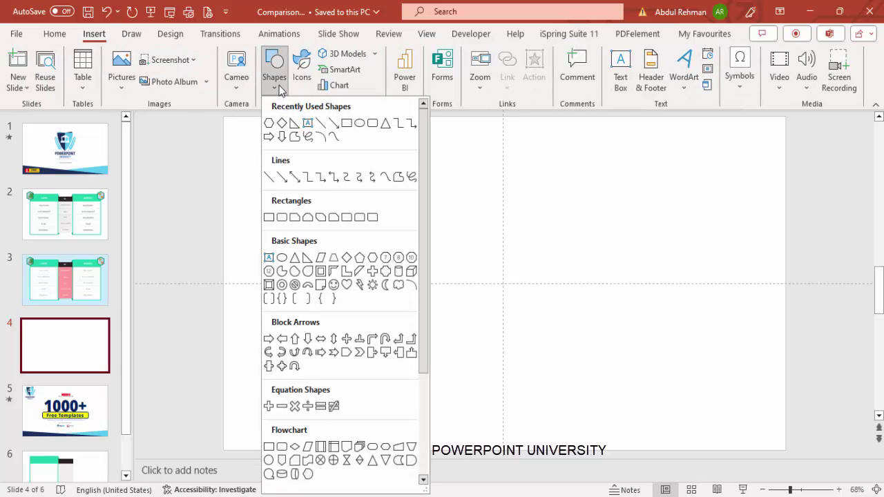
pyautogui.click(268, 218)
pyautogui.moveTo(435, 171); pyautogui.dragTo(550, 417)
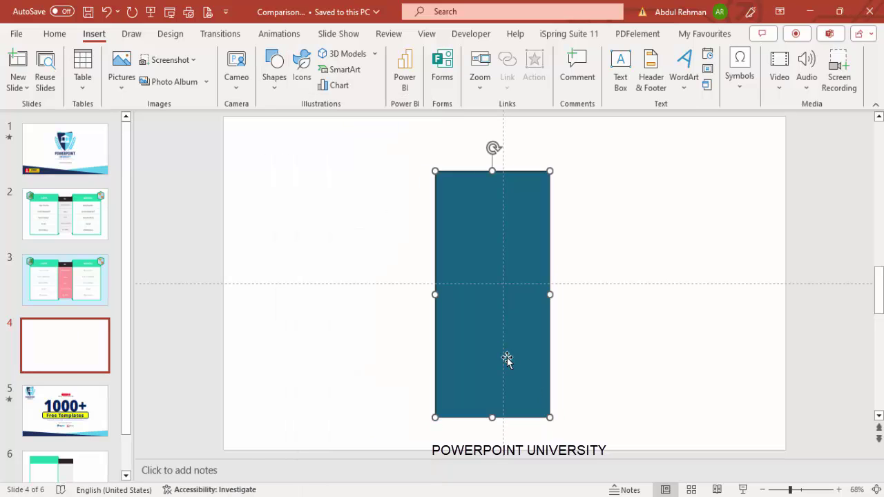
pyautogui.moveTo(521, 355); pyautogui.dragTo(527, 357)
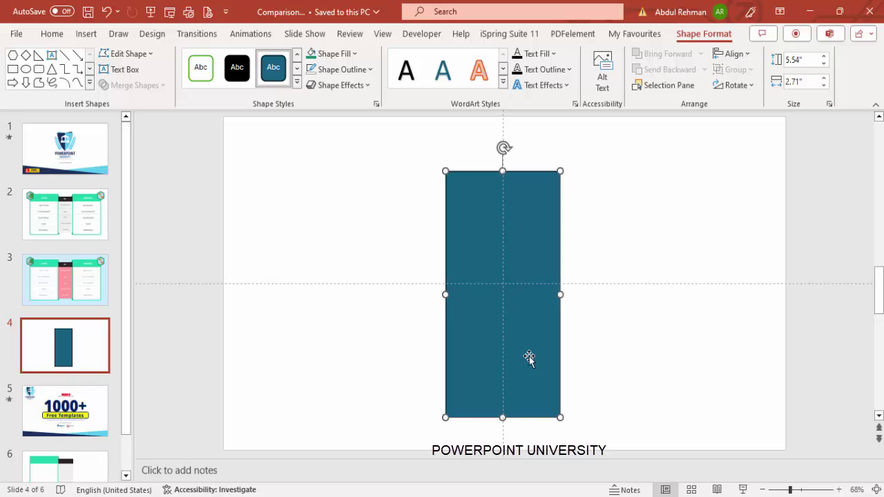
# Remove the rectangle's outline and fill it light grey.
pyautogui.click(343, 69)
pyautogui.click(343, 257)
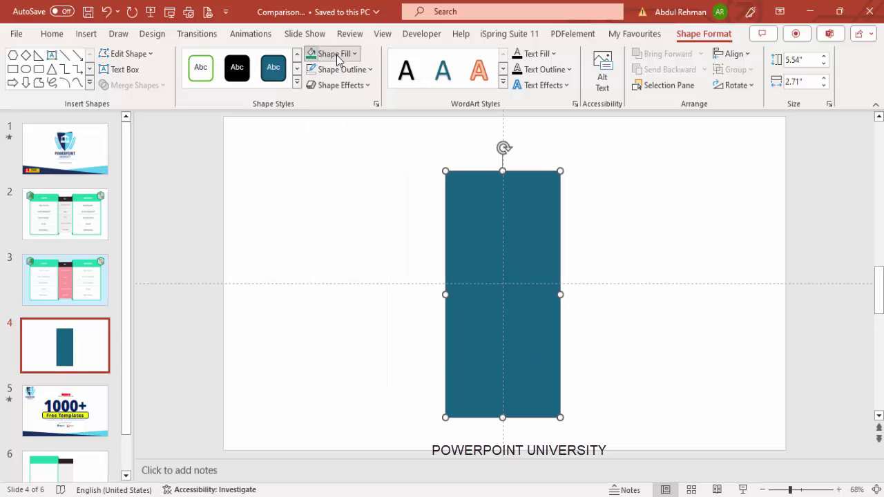
pyautogui.click(335, 54)
pyautogui.click(321, 220)
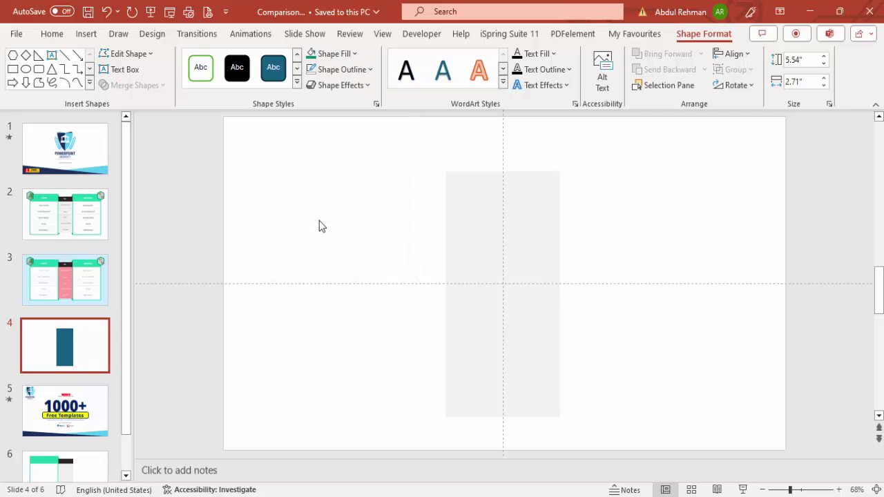
pyautogui.click(619, 248)
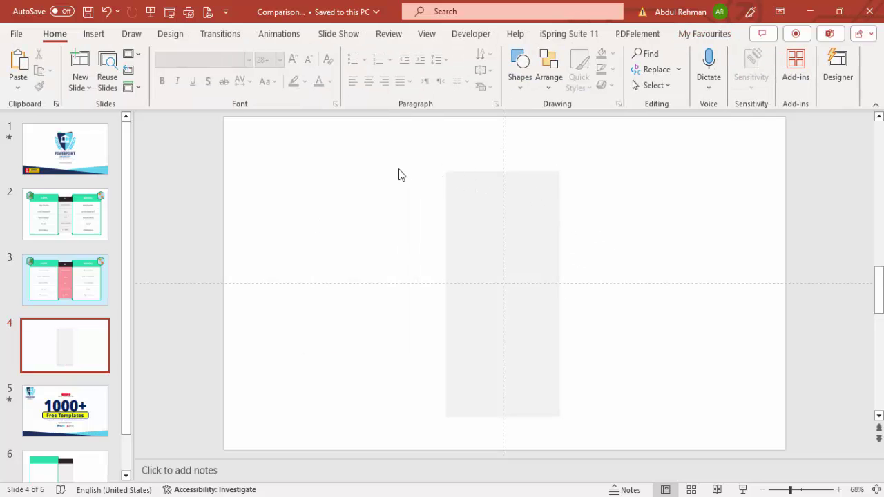
pyautogui.click(94, 34)
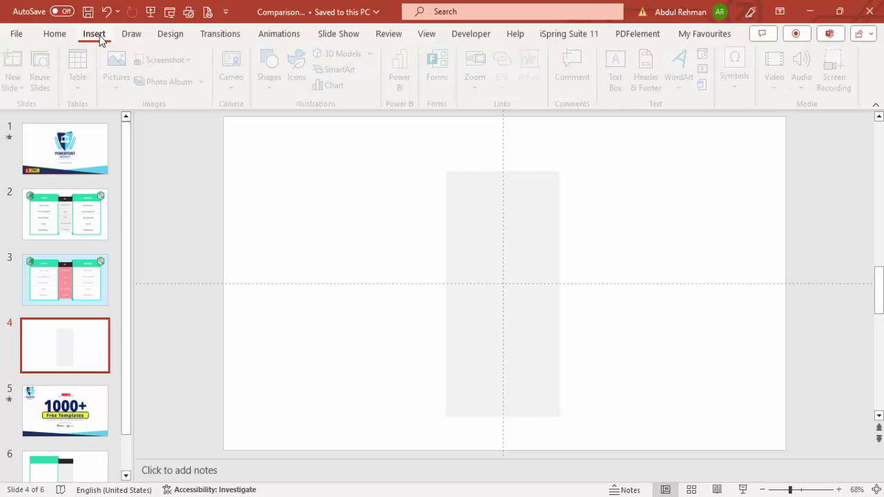
# Draw a 6.29 by 4.31 rectangle left of the grey column, no outline, mint green fill.
pyautogui.click(273, 86)
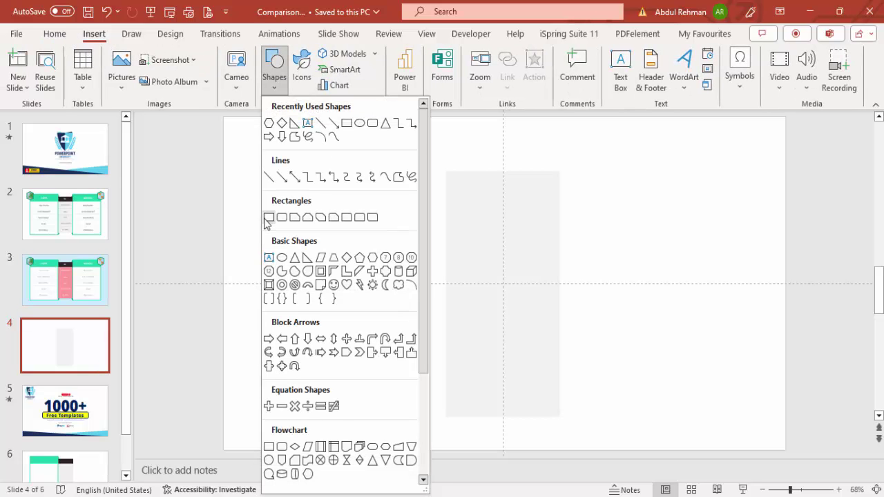
pyautogui.click(267, 214)
pyautogui.moveTo(274, 150)
pyautogui.mouseDown()
pyautogui.moveTo(449, 383)
pyautogui.moveTo(455, 428)
pyautogui.mouseUp()
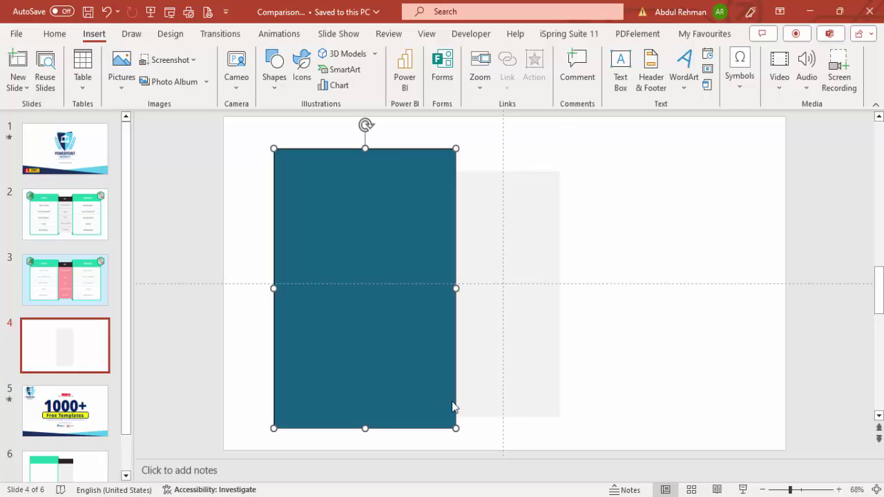
pyautogui.click(370, 69)
pyautogui.click(350, 258)
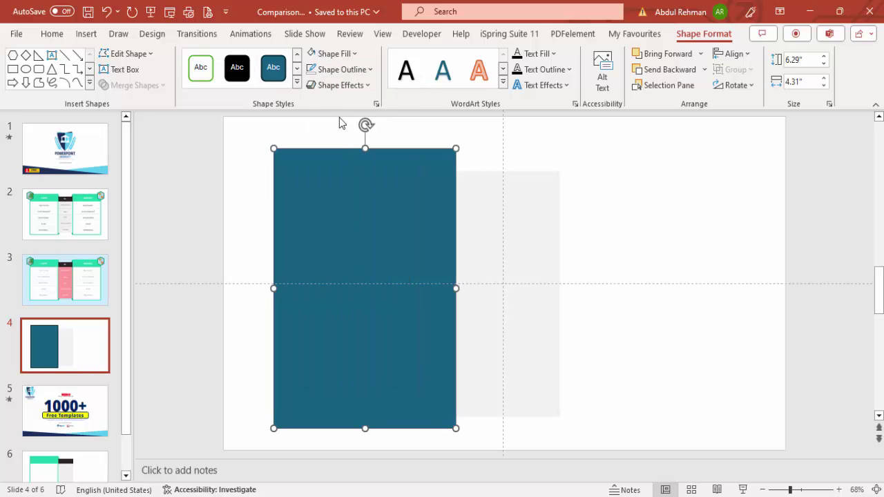
pyautogui.click(333, 53)
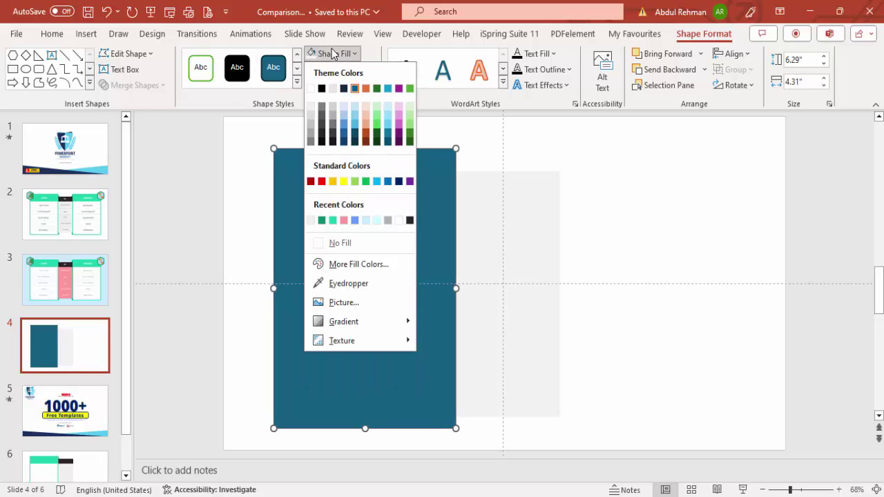
pyautogui.click(332, 220)
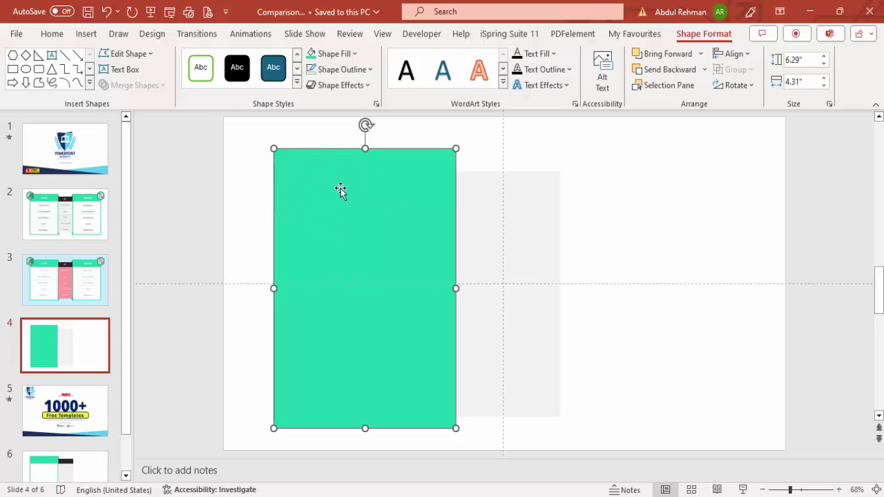
pyautogui.click(86, 34)
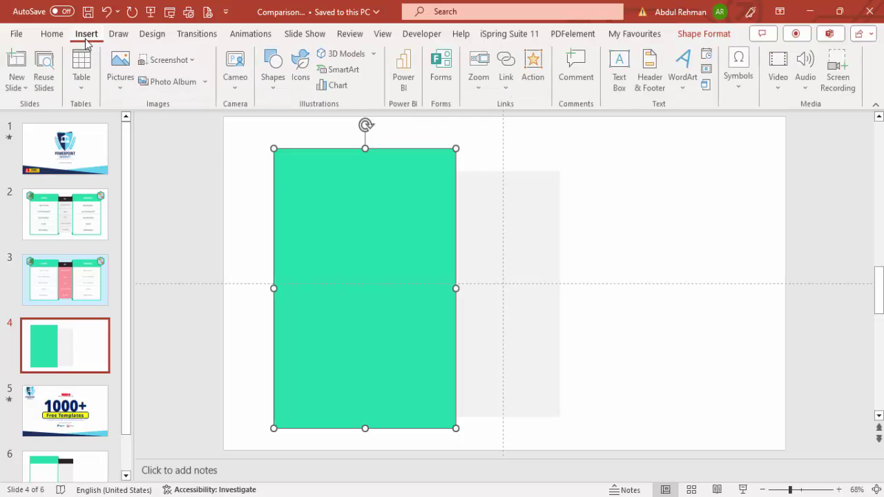
# Draw a 5.3 by 3.9 white, outline-free rectangle inside the green card.
pyautogui.click(276, 85)
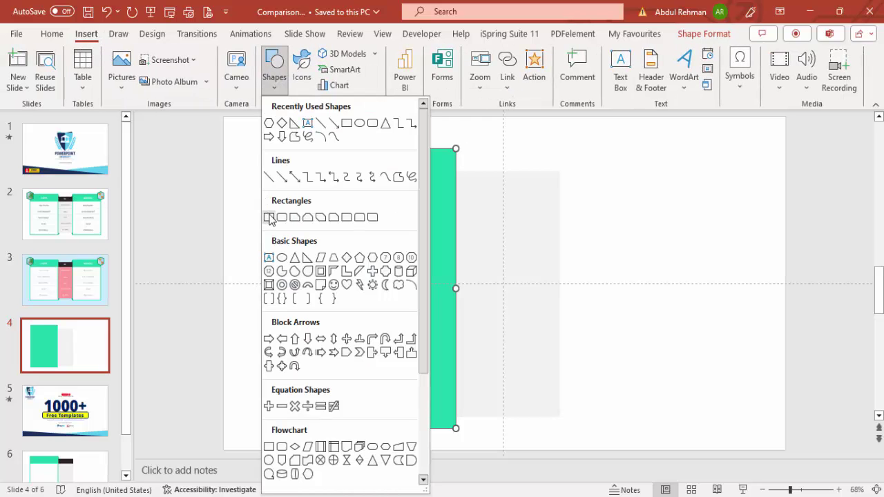
pyautogui.click(269, 217)
pyautogui.moveTo(280, 182); pyautogui.dragTo(446, 417)
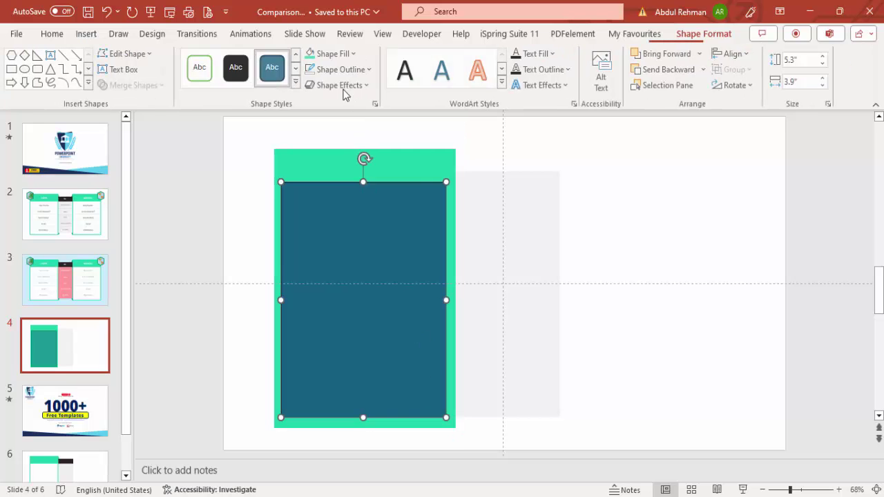
pyautogui.click(341, 69)
pyautogui.click(346, 263)
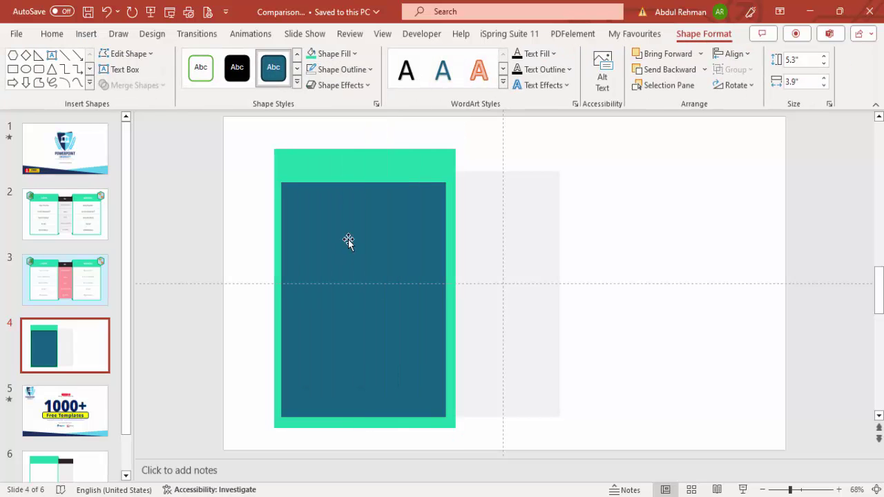
pyautogui.click(332, 54)
pyautogui.click(311, 89)
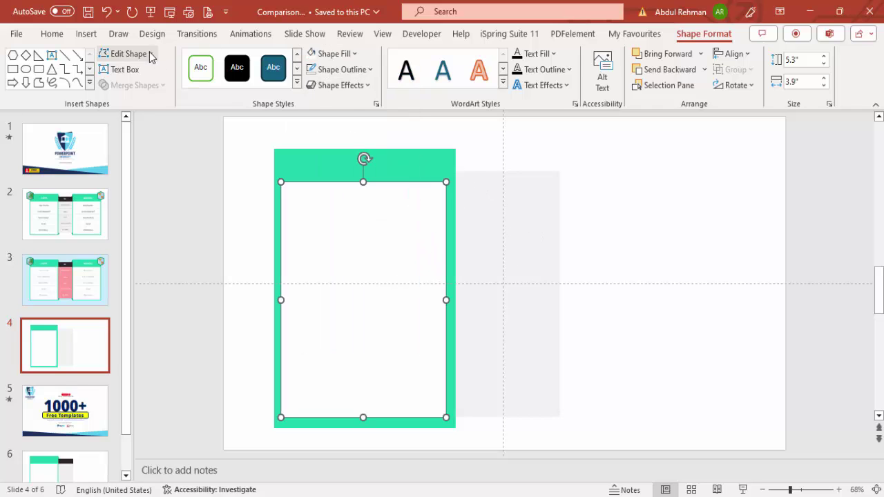
pyautogui.click(86, 34)
pyautogui.click(274, 92)
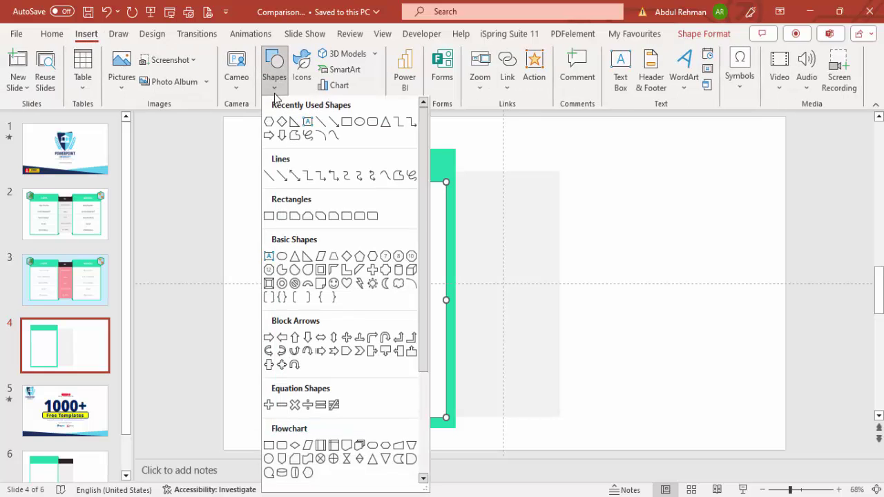
# Draw a 0.64 by 2.47 near-black, outline-free bar across the grey column's top.
pyautogui.click(269, 216)
pyautogui.moveTo(454, 175); pyautogui.dragTo(558, 199)
pyautogui.click(342, 69)
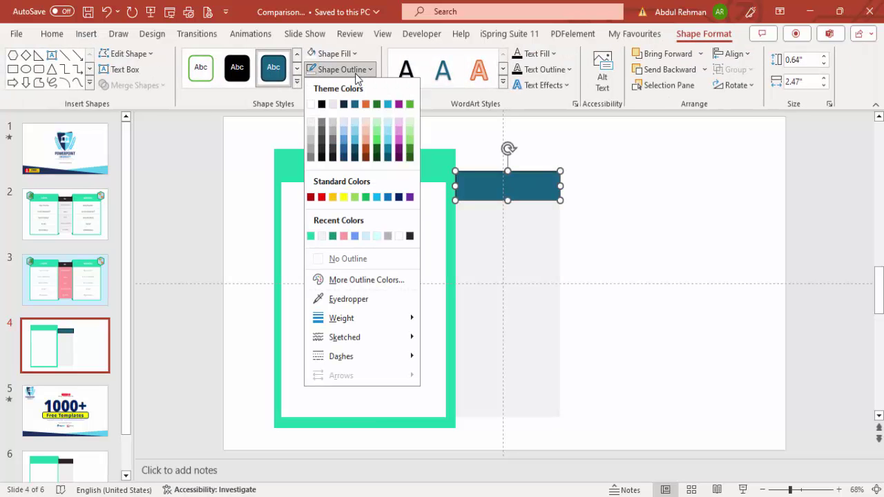
pyautogui.click(376, 259)
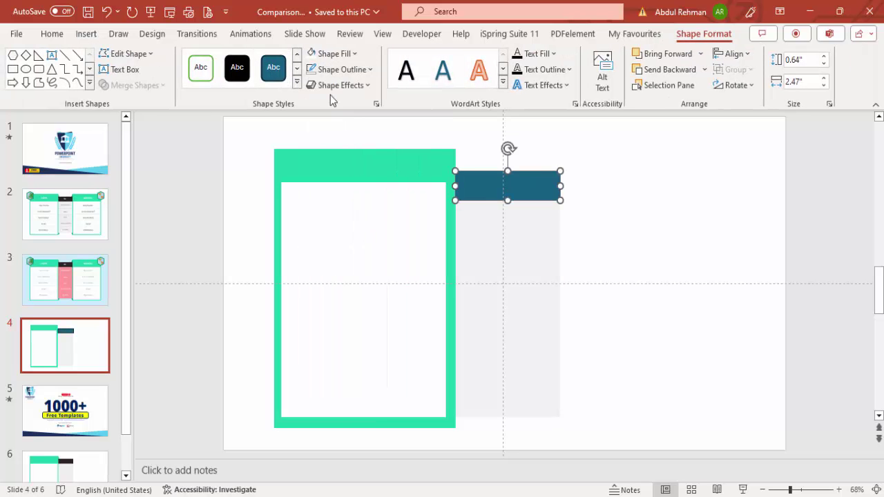
pyautogui.click(331, 53)
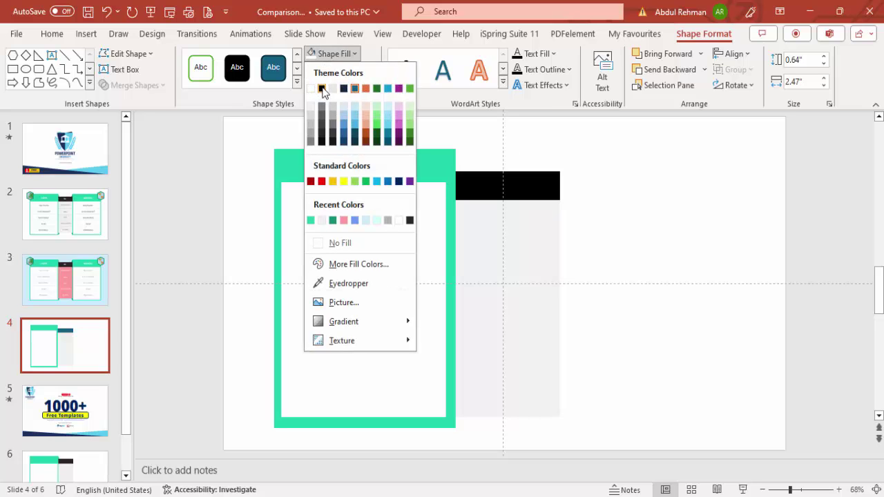
pyautogui.click(409, 221)
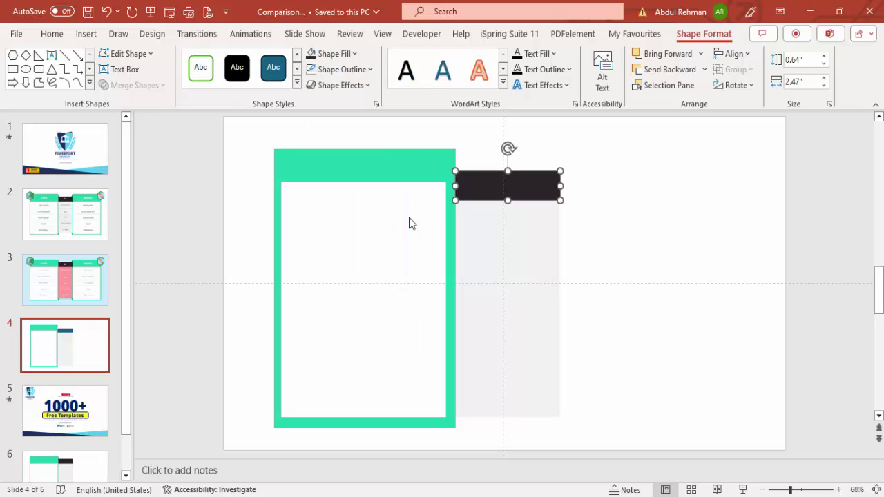
pyautogui.click(643, 237)
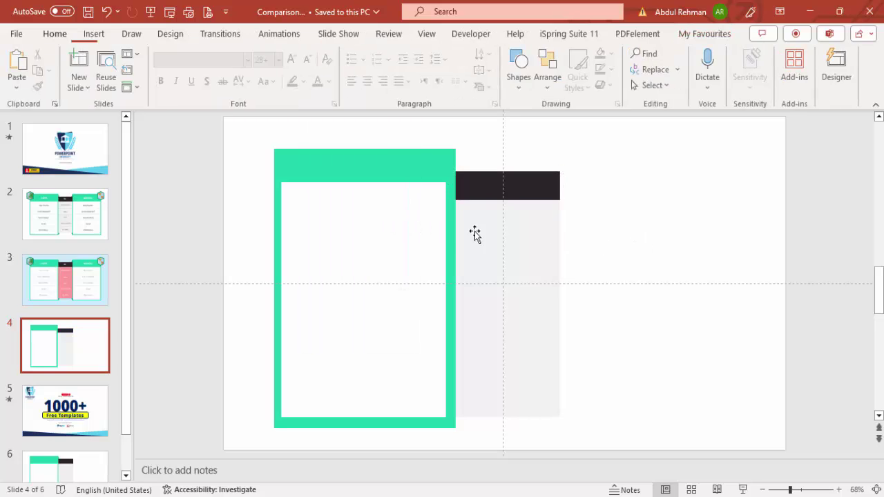
pyautogui.click(422, 219)
# Resize the white panel to 4.06 by 5.03, its top meeting the dark bar's bottom.
pyautogui.moveTo(363, 182); pyautogui.dragTo(365, 200)
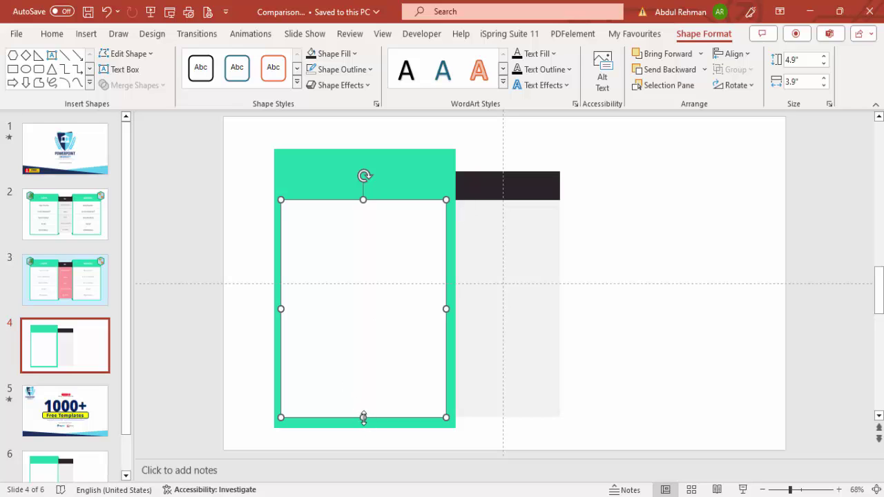
pyautogui.moveTo(362, 417); pyautogui.dragTo(360, 423)
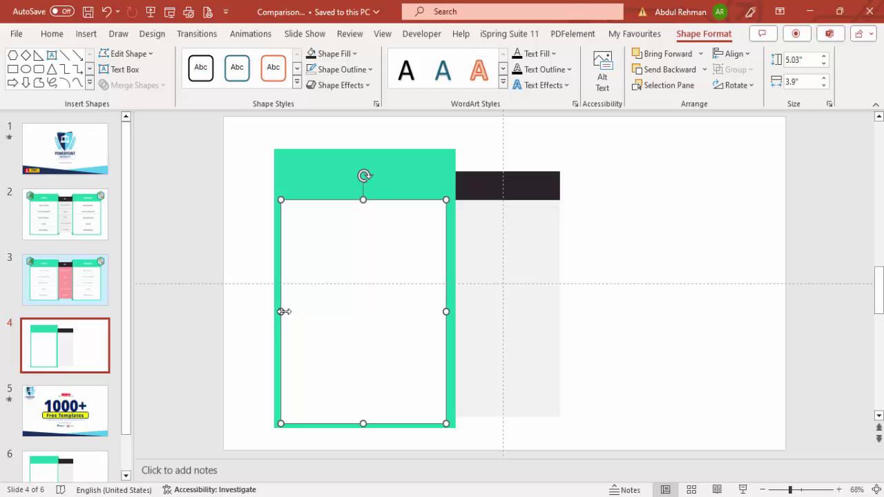
pyautogui.moveTo(283, 312); pyautogui.dragTo(278, 311)
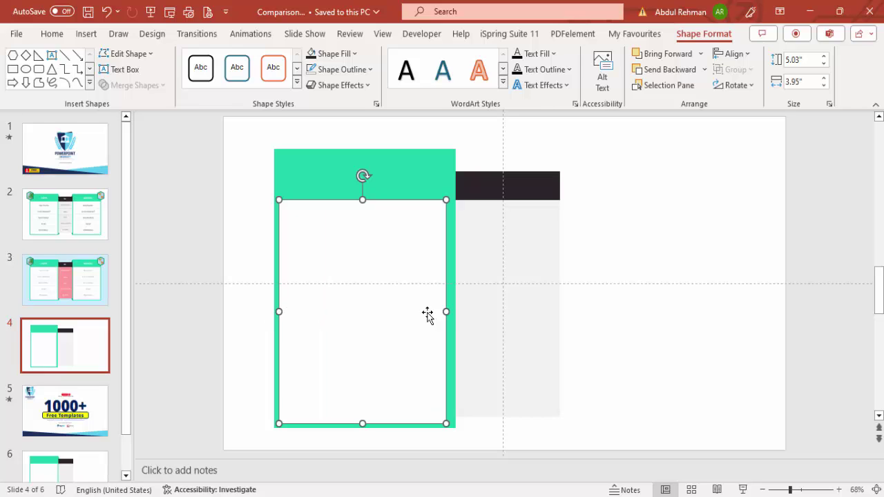
pyautogui.moveTo(445, 312); pyautogui.dragTo(450, 312)
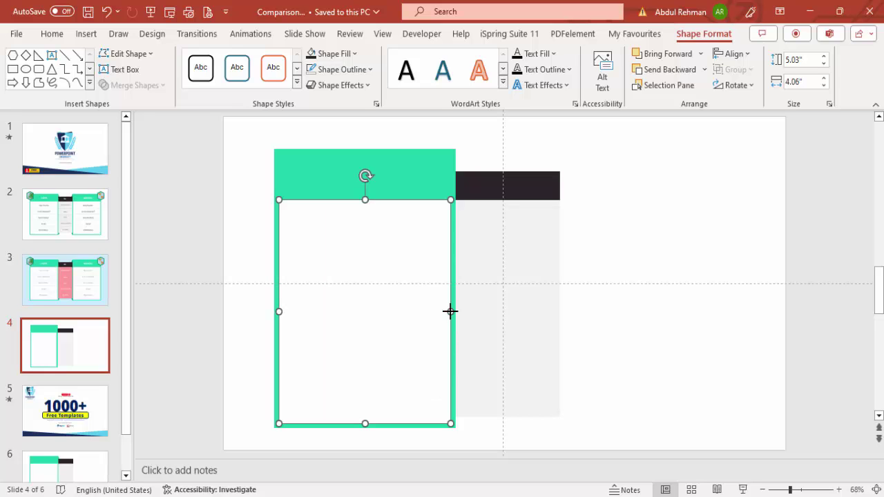
pyautogui.click(638, 218)
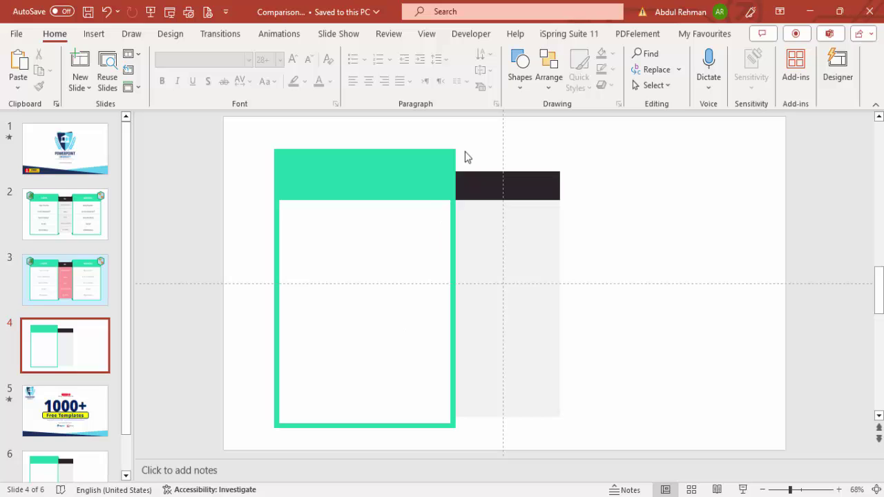
pyautogui.click(92, 33)
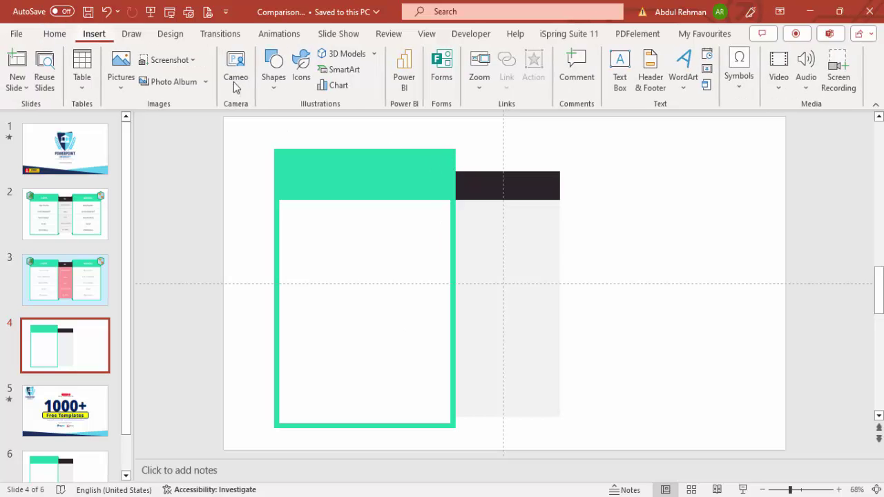
# Add a dark green, outline-free right triangle at the card's top-right corner and copy it bottom-right.
pyautogui.click(275, 77)
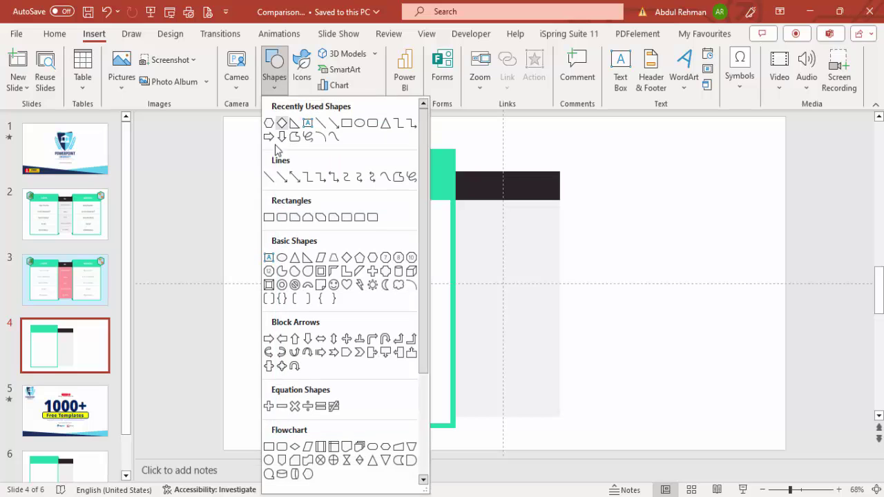
pyautogui.click(307, 260)
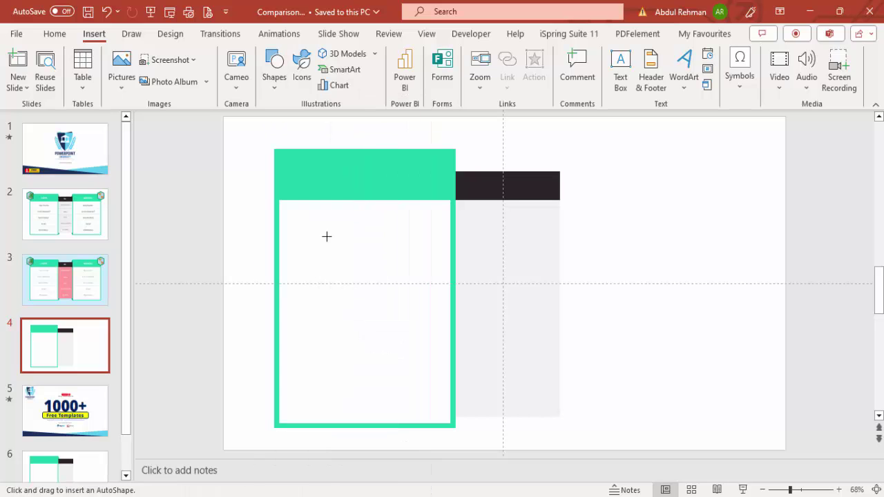
pyautogui.moveTo(456, 148); pyautogui.dragTo(466, 171)
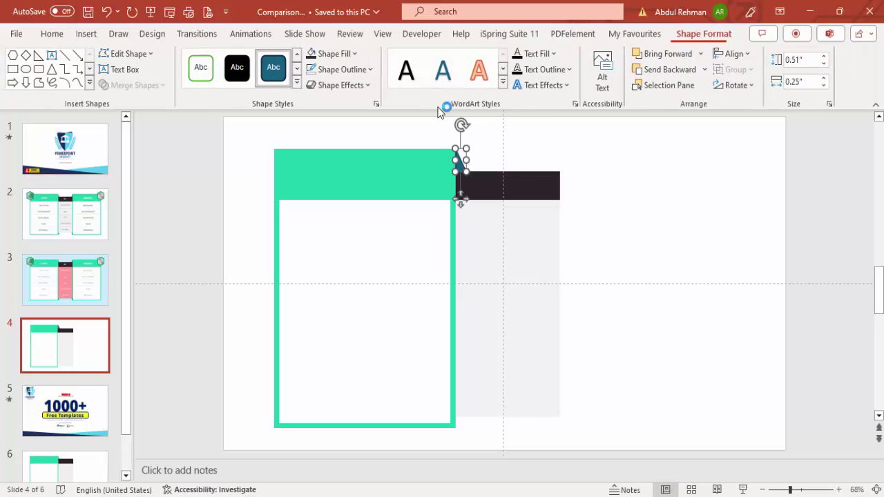
pyautogui.click(339, 70)
pyautogui.click(351, 258)
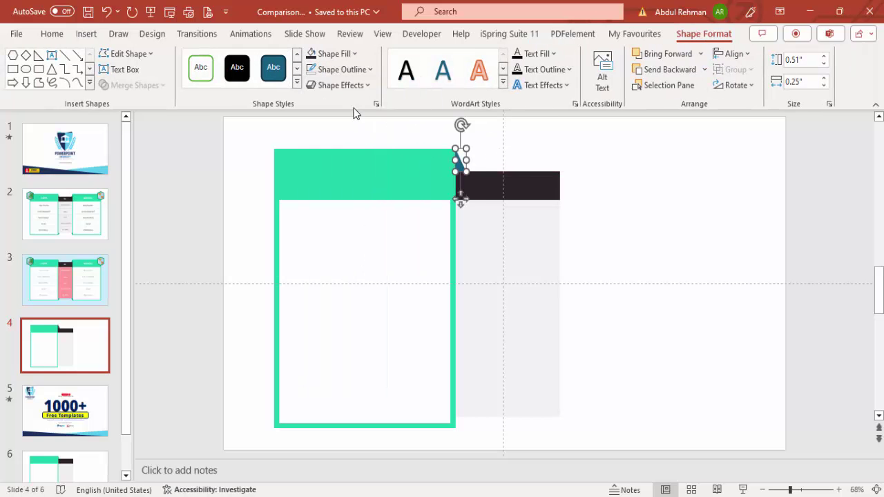
pyautogui.click(345, 54)
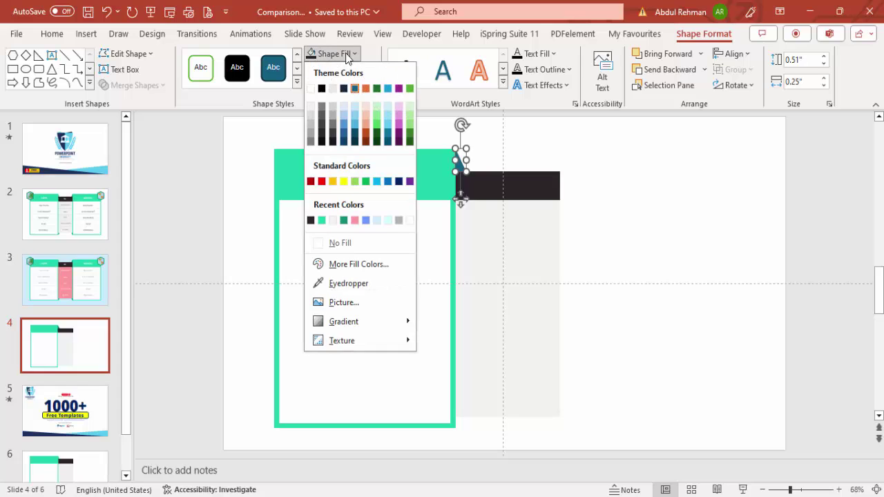
pyautogui.click(343, 221)
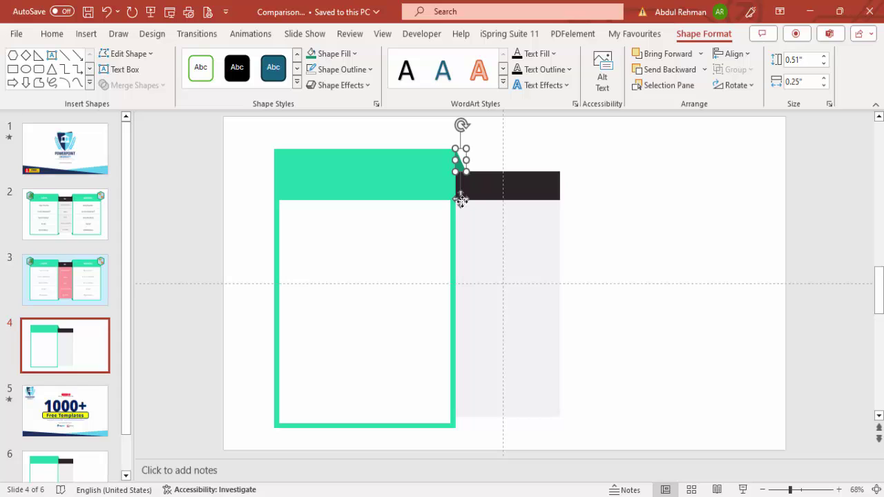
pyautogui.moveTo(461, 200); pyautogui.dragTo(473, 461)
pyautogui.moveTo(462, 200); pyautogui.dragTo(476, 449)
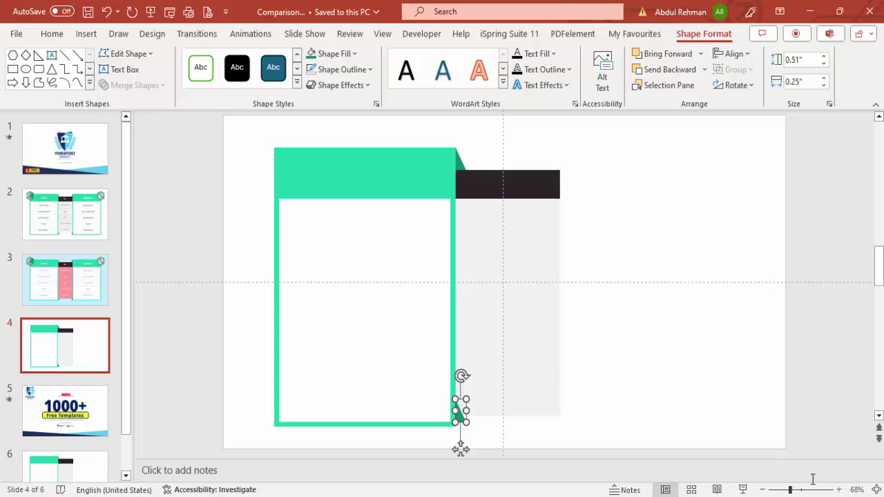
# Nudge the bottom triangle into the corner, flip it vertically and narrow it.
pyautogui.keyDown('ctrl'); pyautogui.scroll(8, 460, 450); pyautogui.keyUp('ctrl')
pyautogui.hotkey('ctrl', 'Down')
pyautogui.hotkey('ctrl', 'Down')
pyautogui.hotkey('ctrl', 'Down')
pyautogui.hotkey('ctrl', 'Down')
pyautogui.hotkey('ctrl', 'Down')
pyautogui.hotkey('ctrl', 'Down')
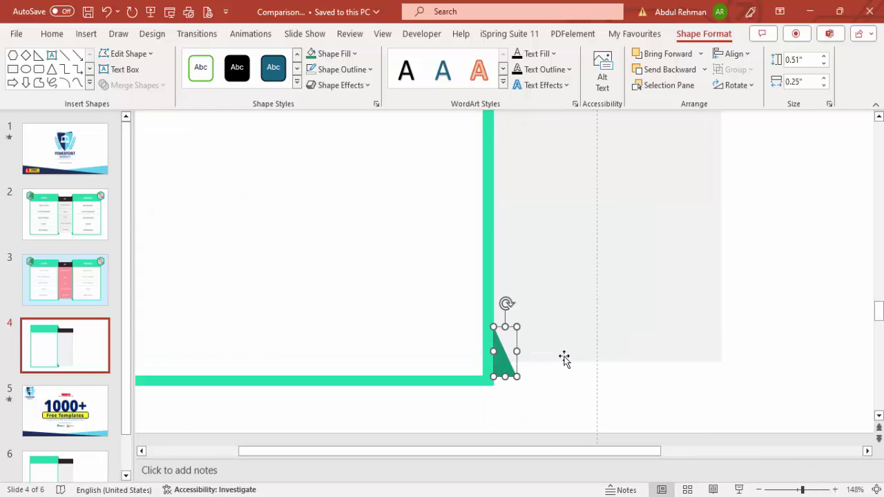
pyautogui.hotkey('ctrl', 'Down')
pyautogui.hotkey('ctrl', 'Down')
pyautogui.hotkey('ctrl', 'Down')
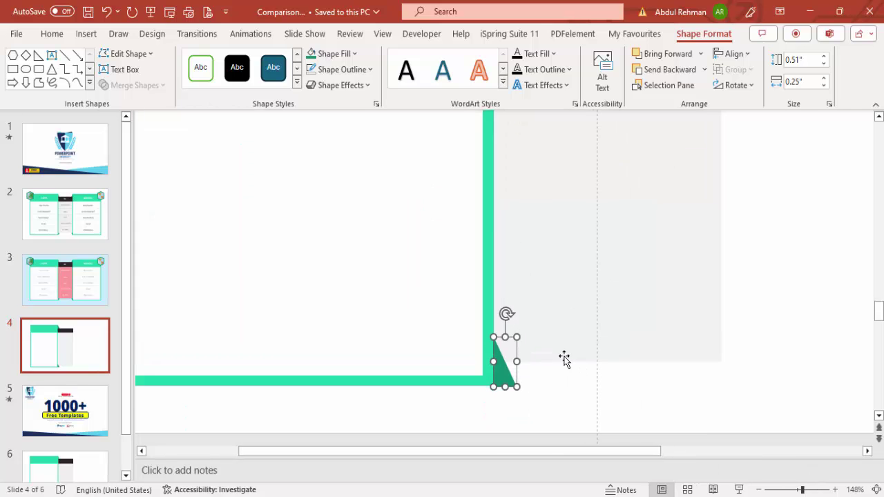
pyautogui.click(734, 85)
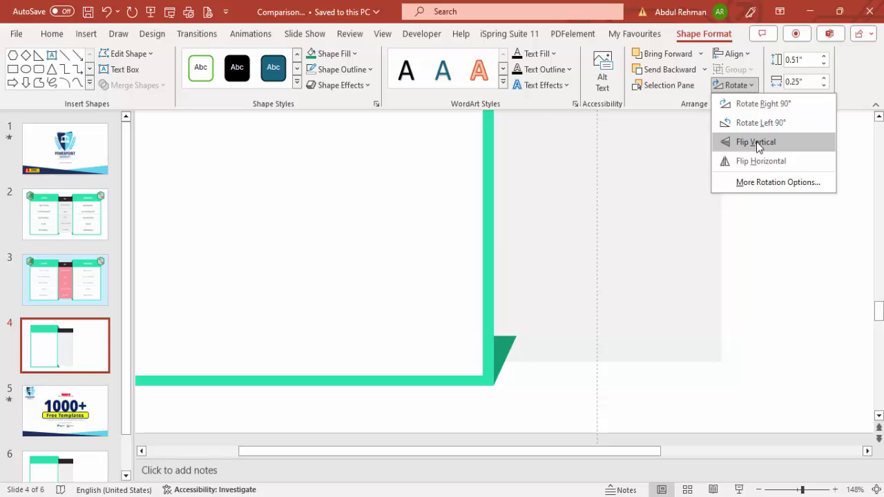
pyautogui.click(756, 141)
pyautogui.moveTo(500, 352); pyautogui.dragTo(505, 373)
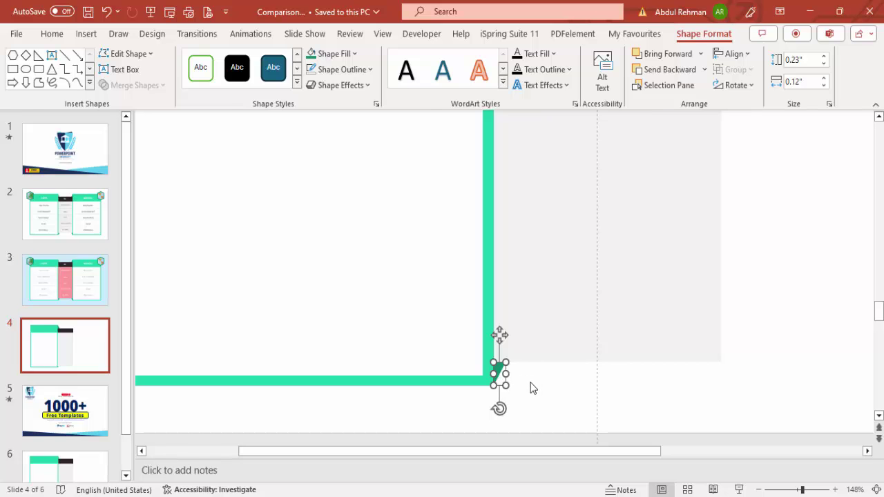
pyautogui.click(525, 385)
pyautogui.click(497, 371)
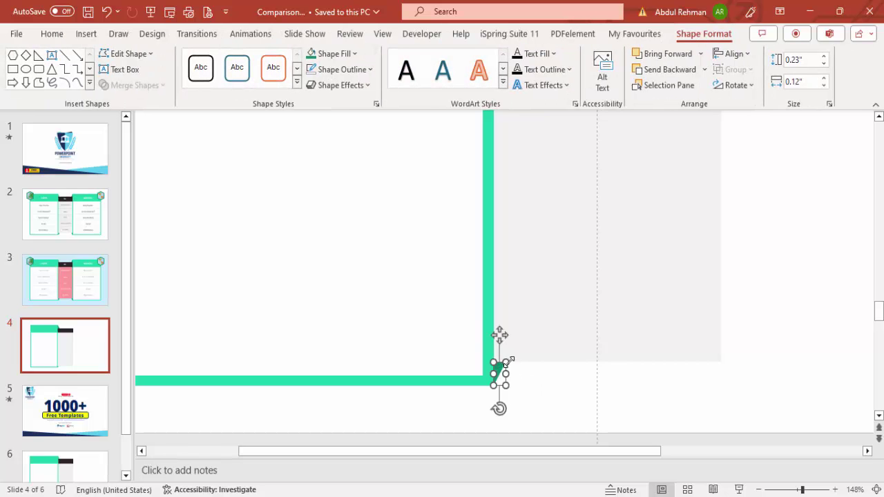
pyautogui.click(524, 379)
# Resize the top triangle so its lower edge meets the dark header bar.
pyautogui.scroll(2, 529, 357)
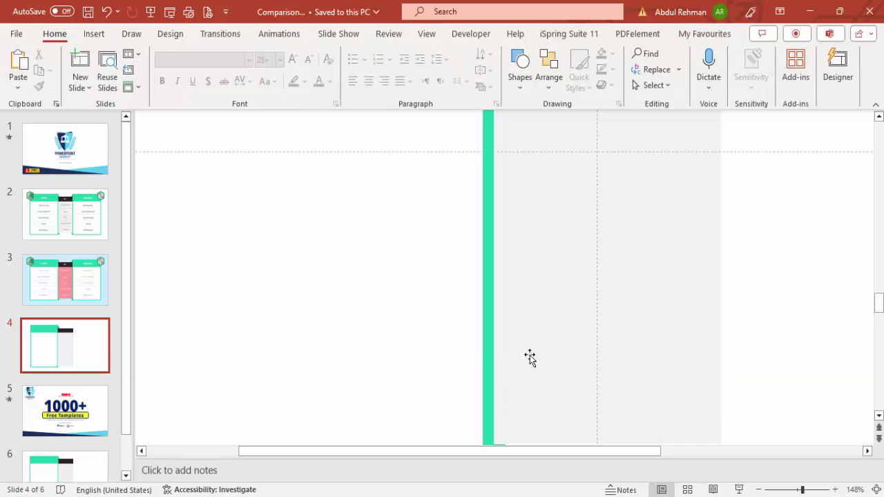
pyautogui.scroll(2, 527, 319)
pyautogui.scroll(1, 516, 264)
pyautogui.click(504, 200)
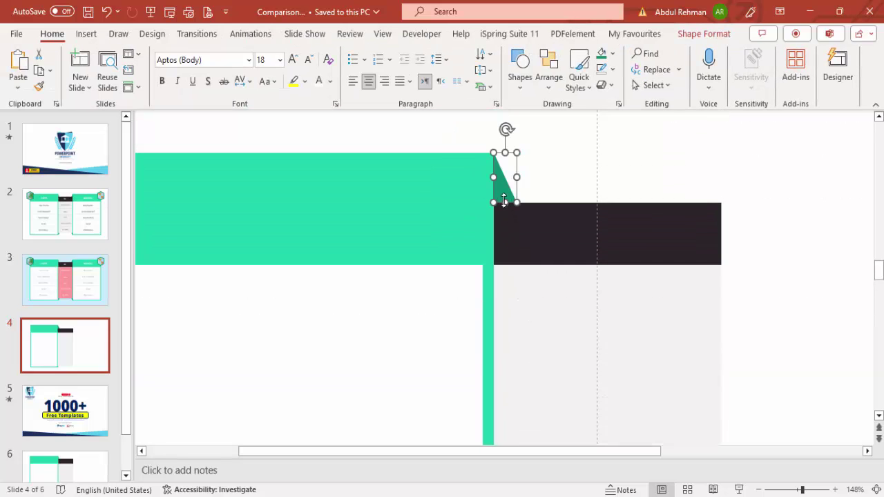
pyautogui.moveTo(502, 201); pyautogui.dragTo(511, 178)
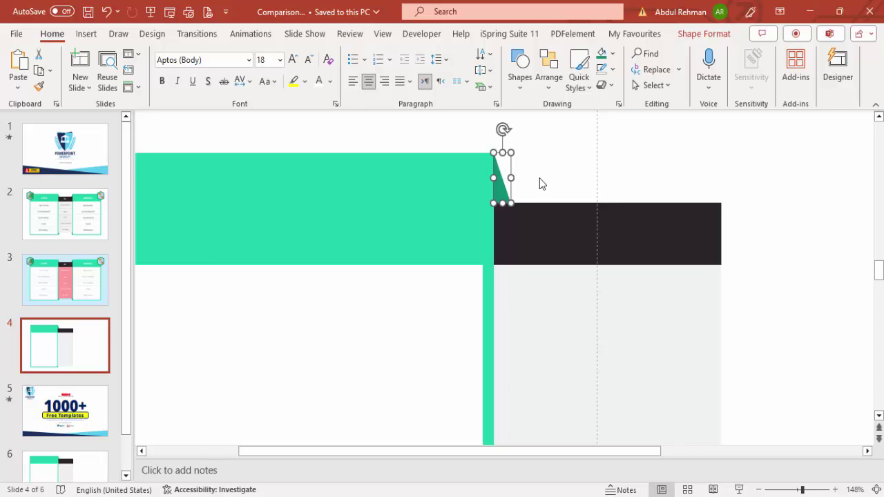
pyautogui.click(539, 178)
pyautogui.click(875, 490)
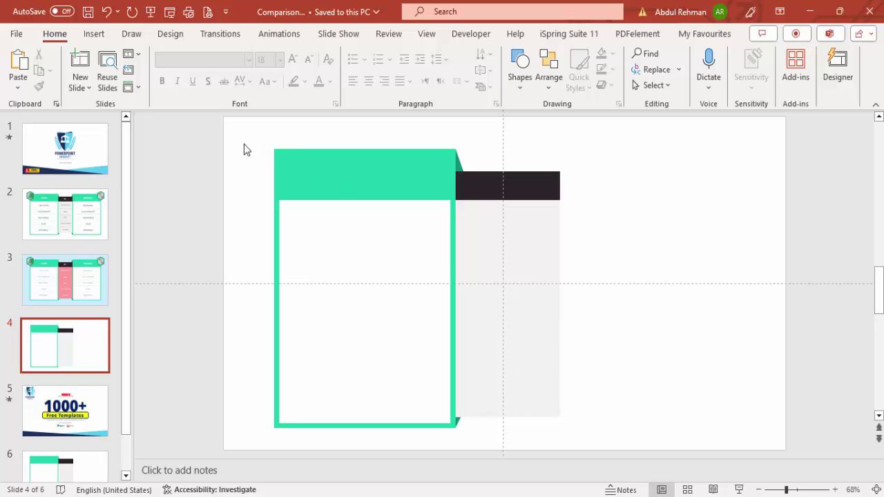
# Select the mint card, white panel and both triangles and group them with Ctrl+G.
pyautogui.moveTo(233, 126); pyautogui.dragTo(490, 455)
pyautogui.click(476, 149)
pyautogui.moveTo(247, 127); pyautogui.dragTo(483, 448)
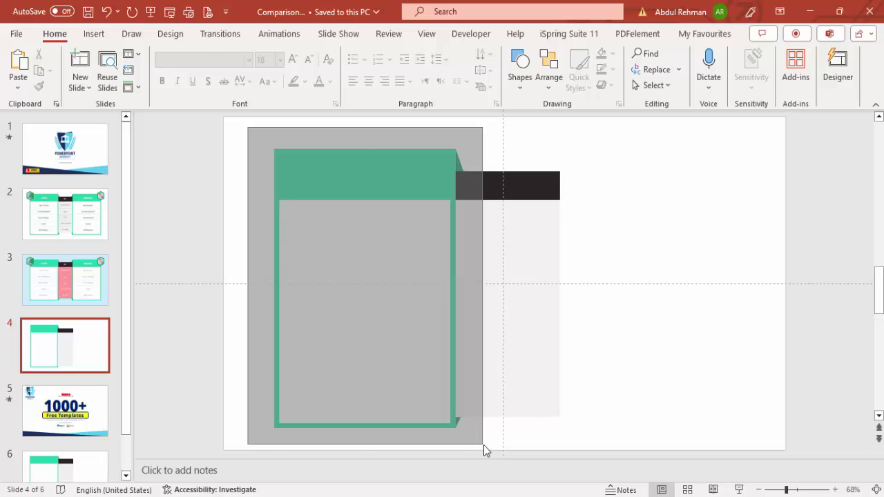
pyautogui.moveTo(484, 444); pyautogui.dragTo(483, 445)
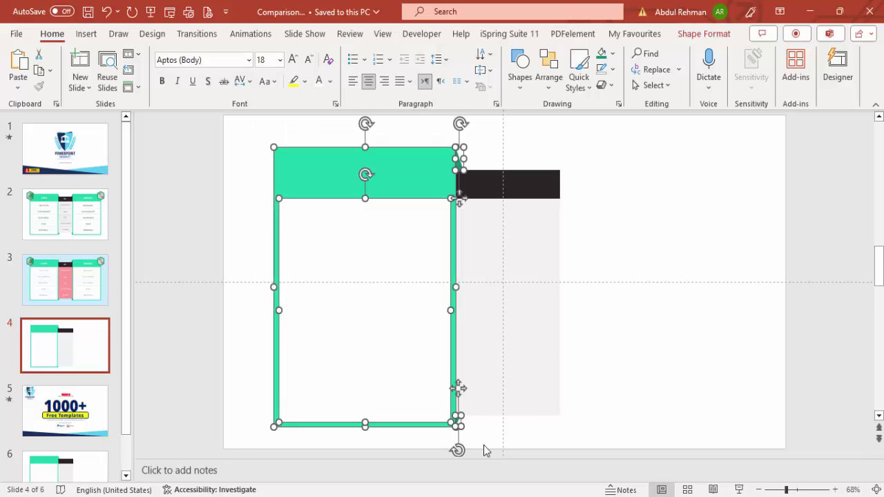
pyautogui.hotkey('ctrl', 'g')
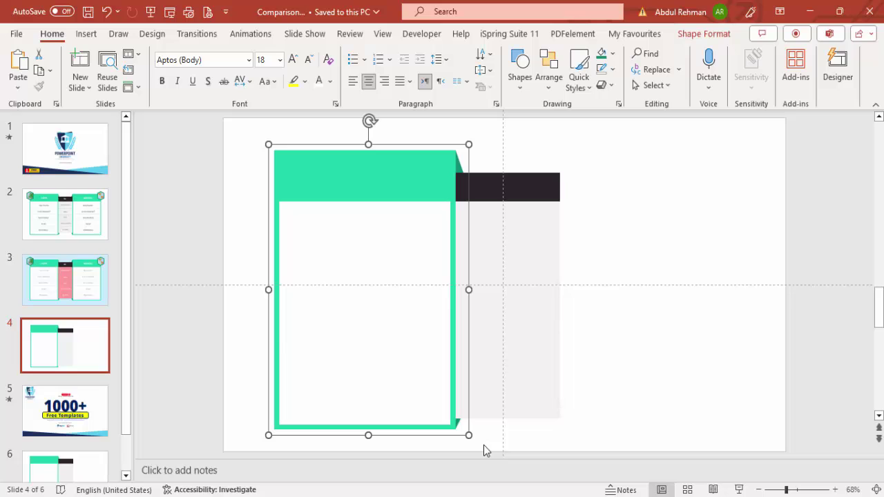
pyautogui.rightClick(392, 312)
pyautogui.moveTo(440, 122)
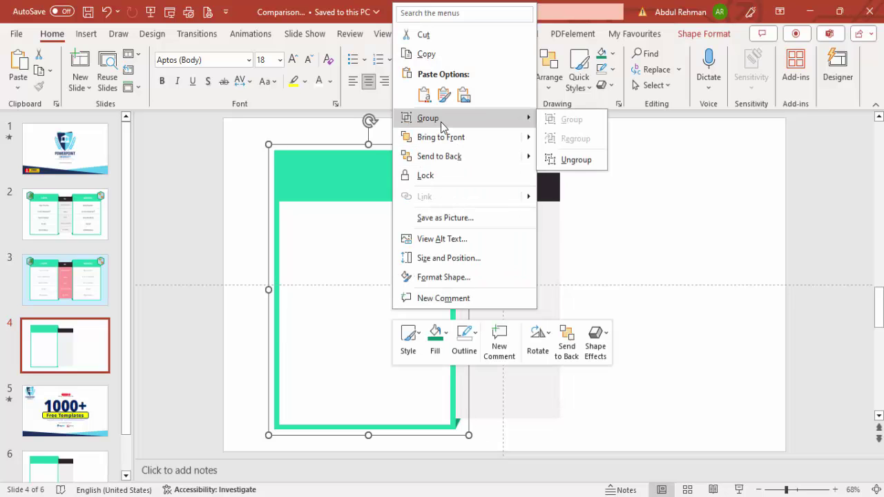
pyautogui.click(341, 176)
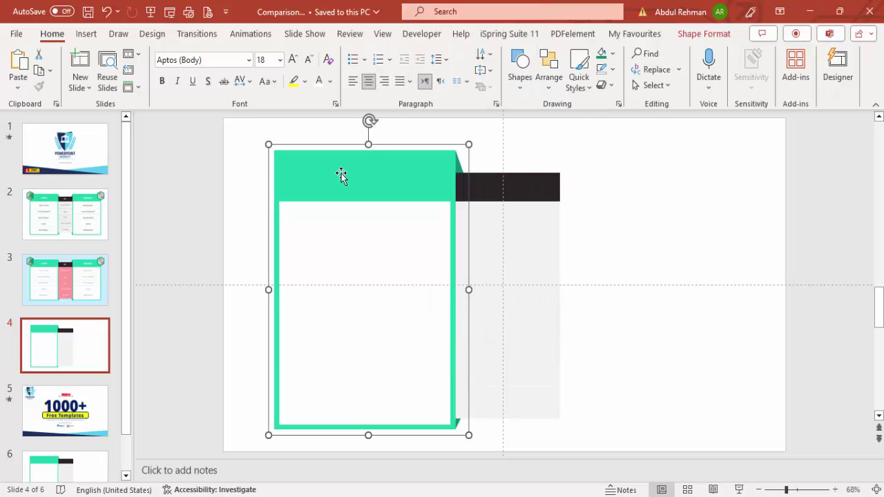
# Duplicate the card group to the right of the grey column and flip it horizontally.
pyautogui.moveTo(341, 174); pyautogui.dragTo(620, 185)
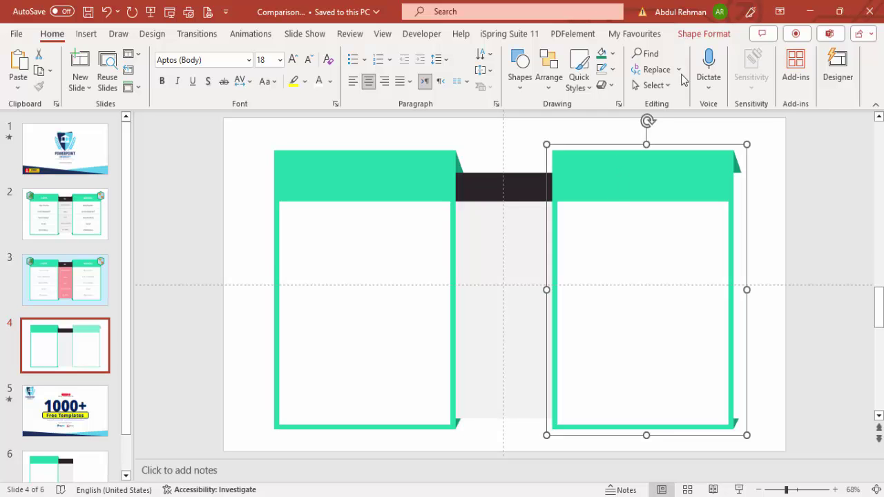
pyautogui.click(704, 33)
pyautogui.click(750, 84)
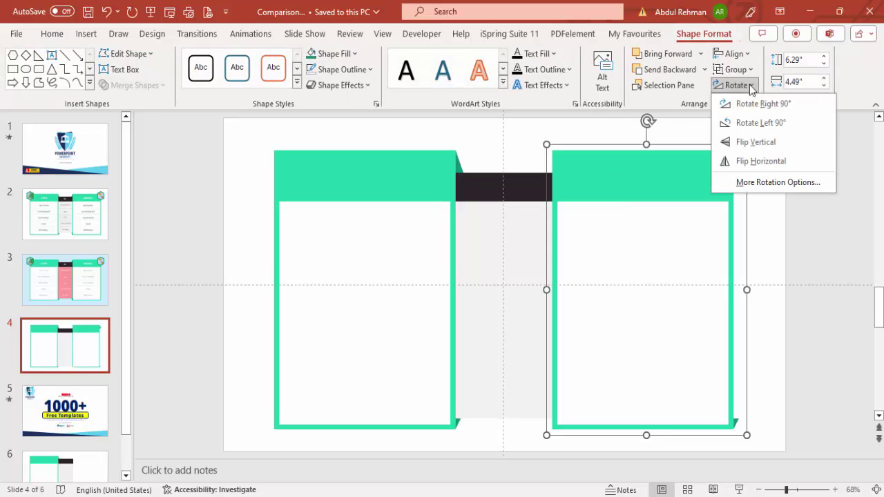
pyautogui.click(782, 161)
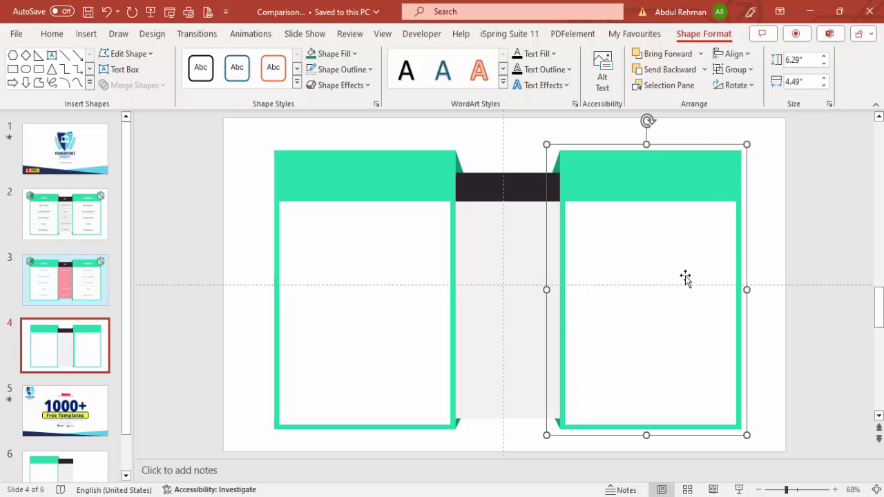
pyautogui.click(755, 232)
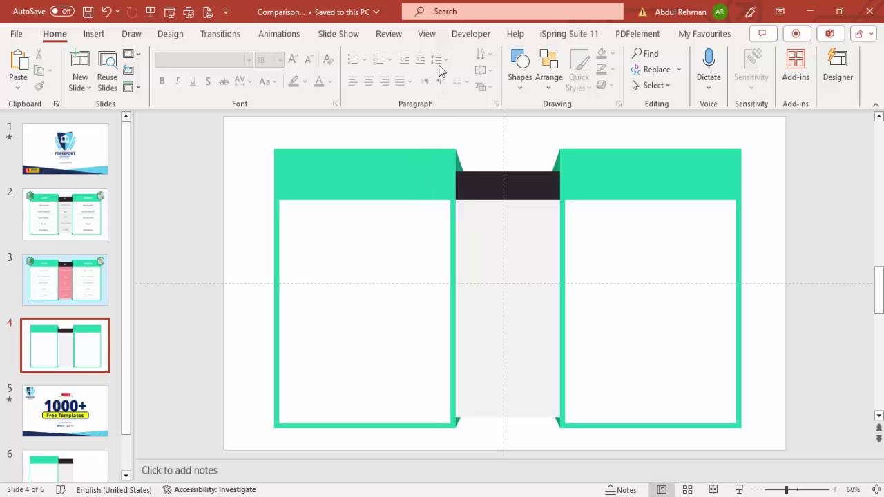
pyautogui.click(427, 36)
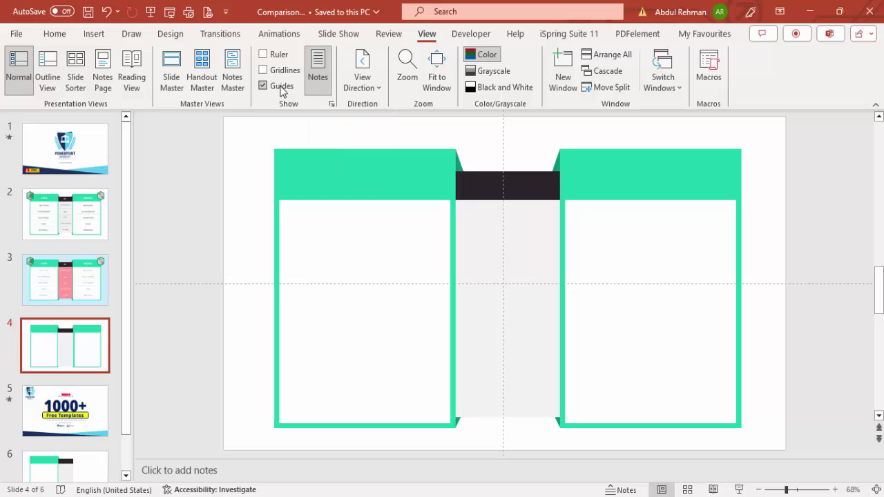
# Add a centred size-20 'vs' text box in the dark bar and copy it onto the left card's header.
pyautogui.click(92, 35)
pyautogui.click(620, 72)
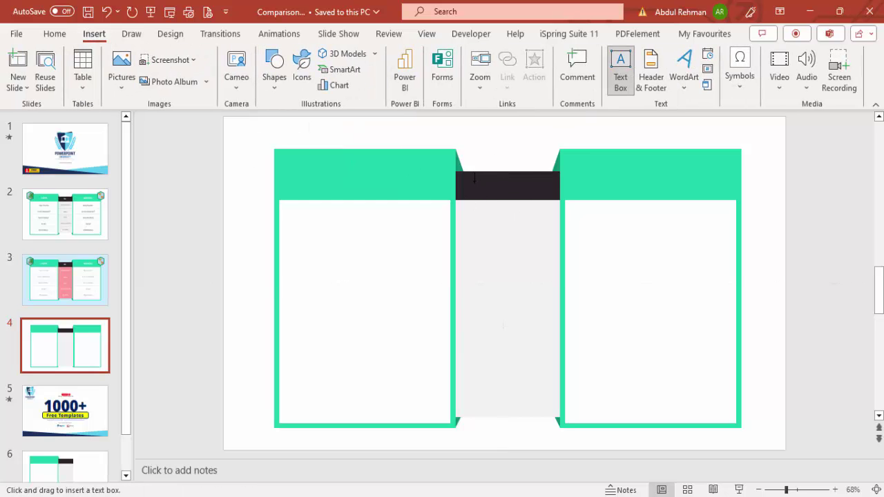
pyautogui.moveTo(542, 207); pyautogui.dragTo(547, 208)
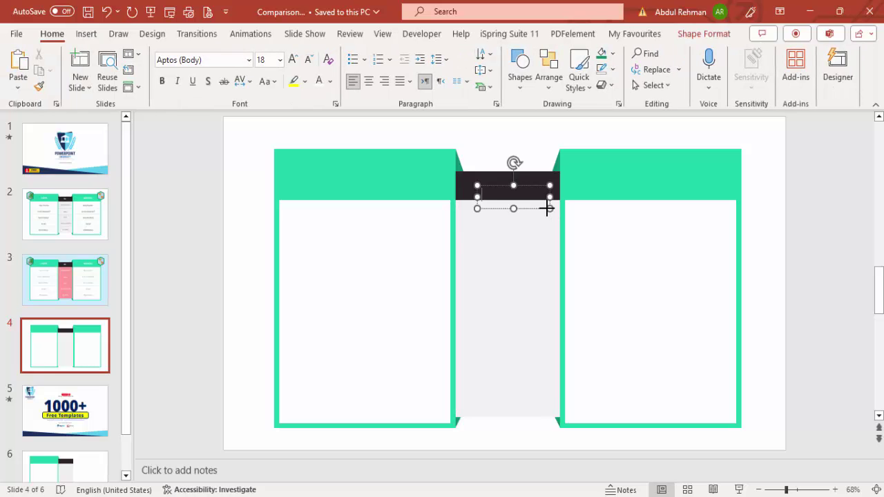
pyautogui.write('vs')
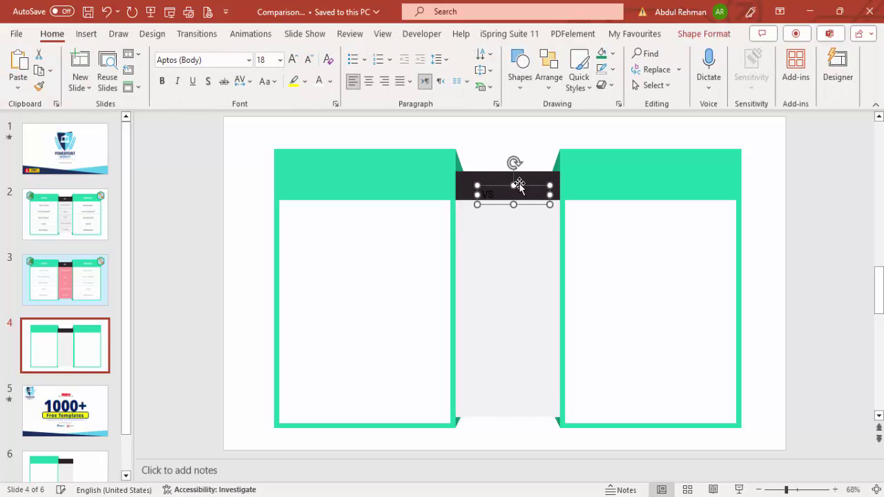
pyautogui.click(369, 80)
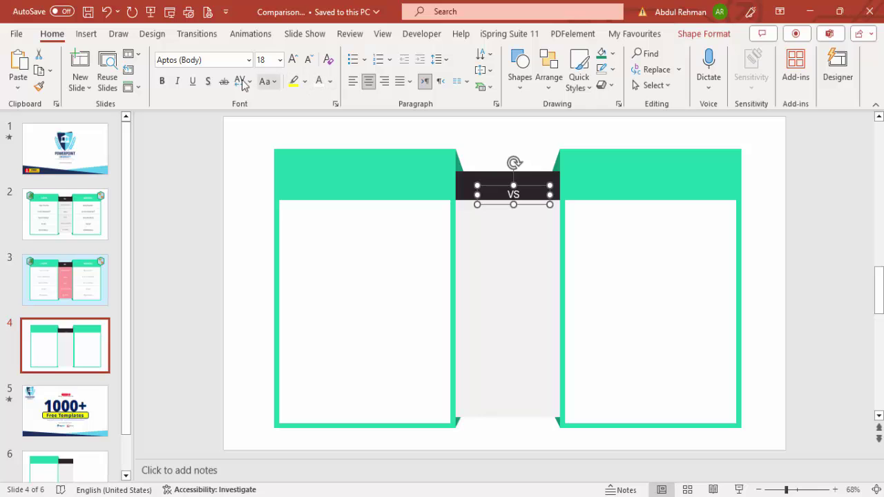
pyautogui.click(292, 59)
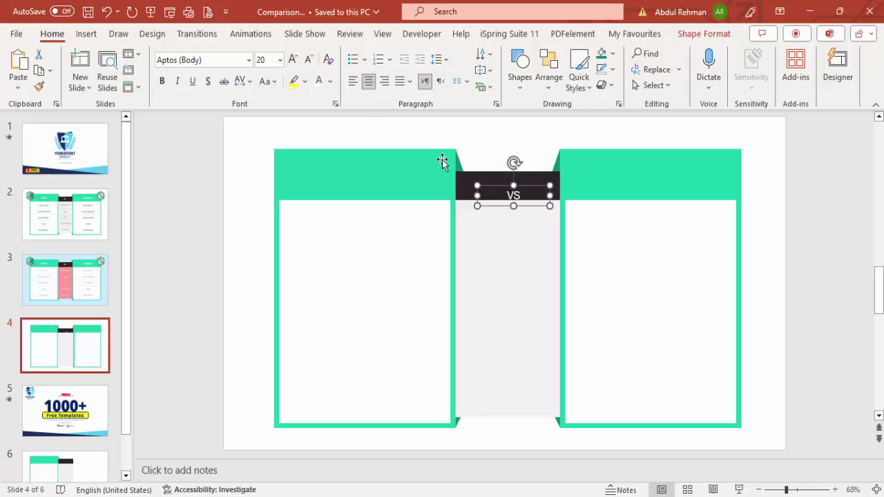
pyautogui.moveTo(518, 184); pyautogui.dragTo(380, 169)
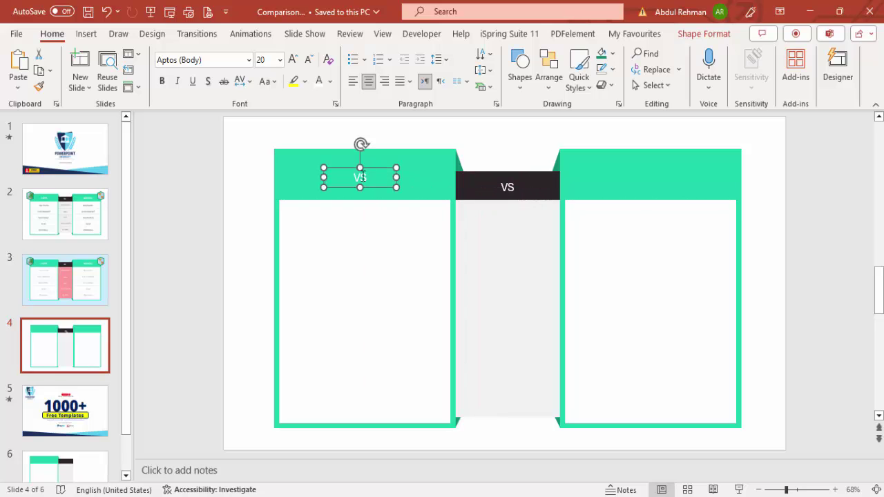
# Replace the copied label text with HEADLINE at 24 pt, widened to fit one line.
pyautogui.doubleClick(360, 177)
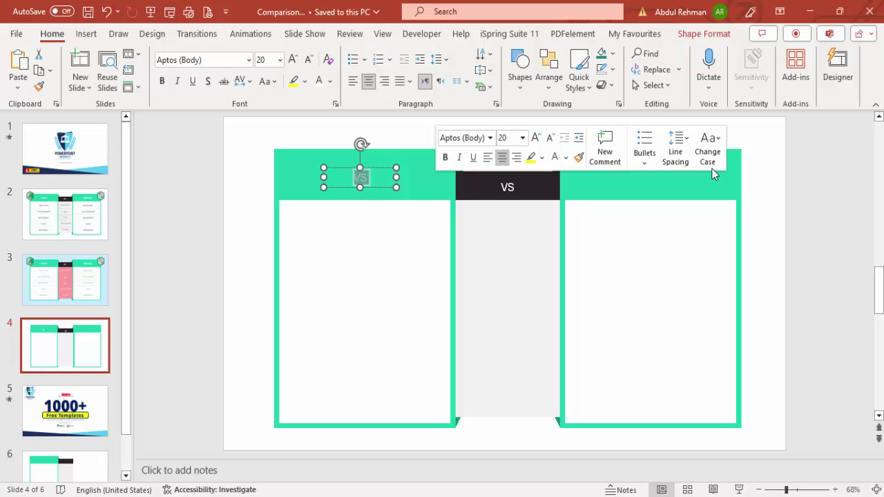
pyautogui.write('HEADLINE')
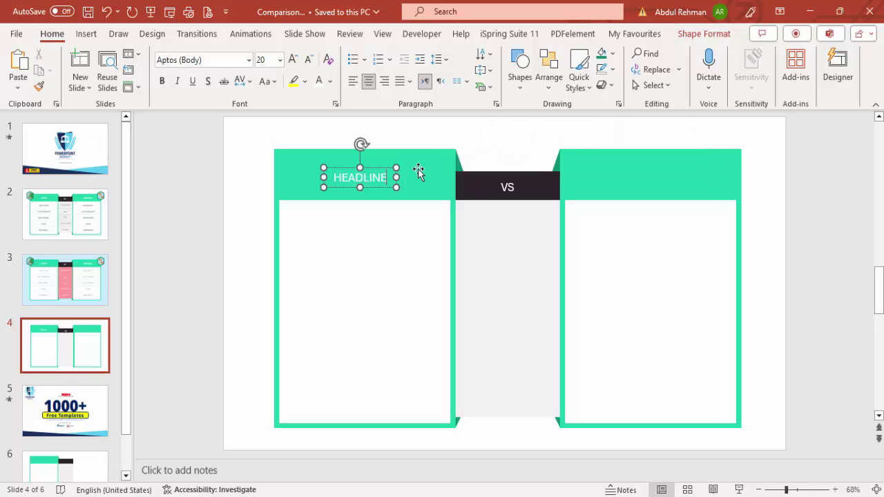
pyautogui.click(372, 167)
pyautogui.click(293, 60)
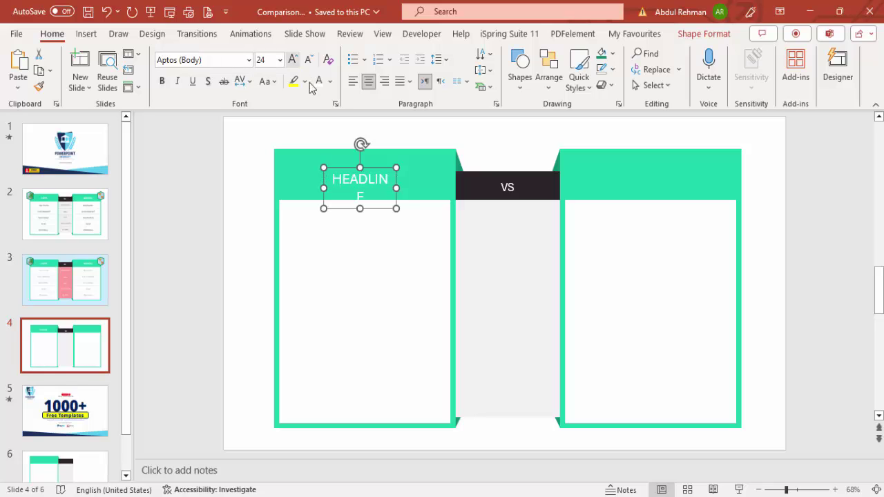
pyautogui.moveTo(396, 187); pyautogui.dragTo(681, 177)
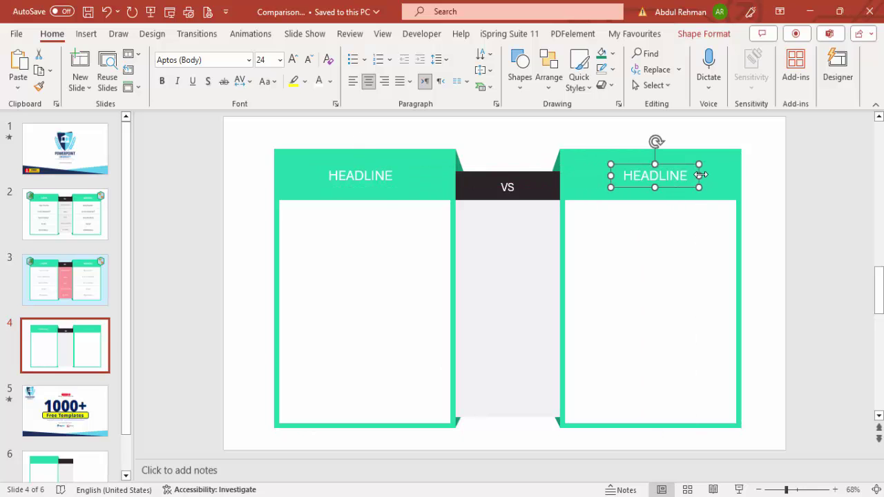
# Append 1 and 2 so the card headers read HEADLINE 1 and HEADLINE 2.
pyautogui.click(389, 176)
pyautogui.write('1')
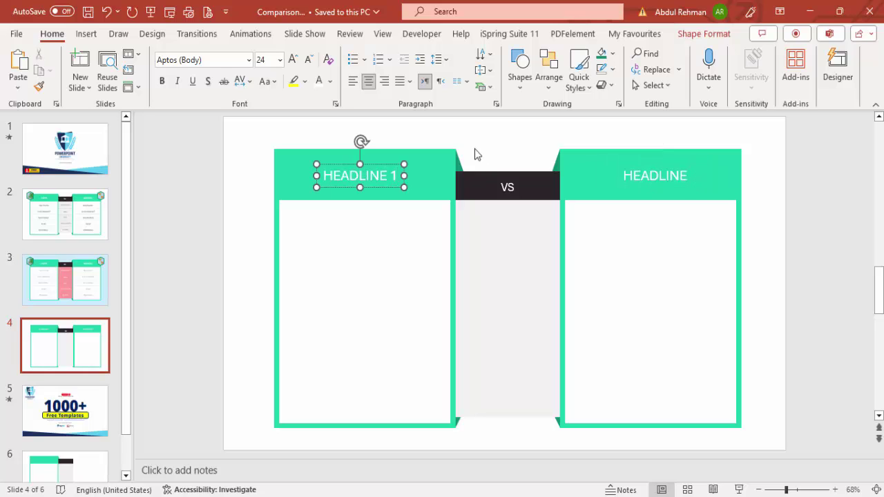
pyautogui.click(683, 176)
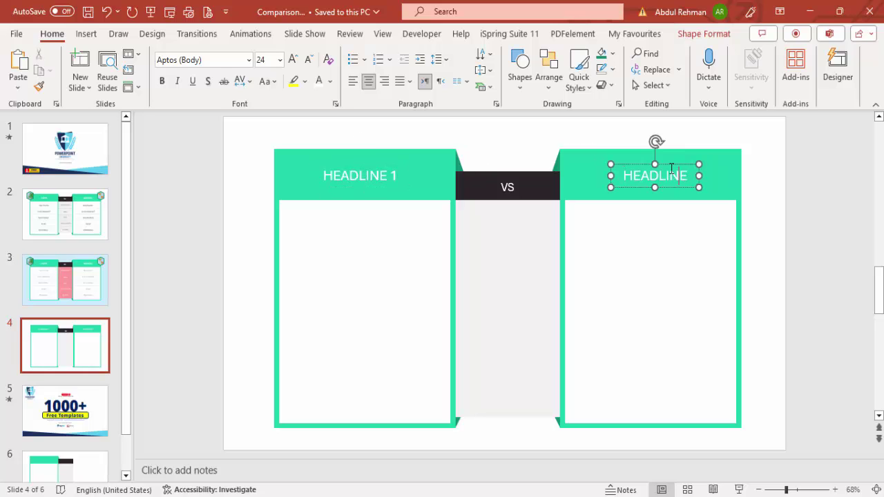
pyautogui.write('2')
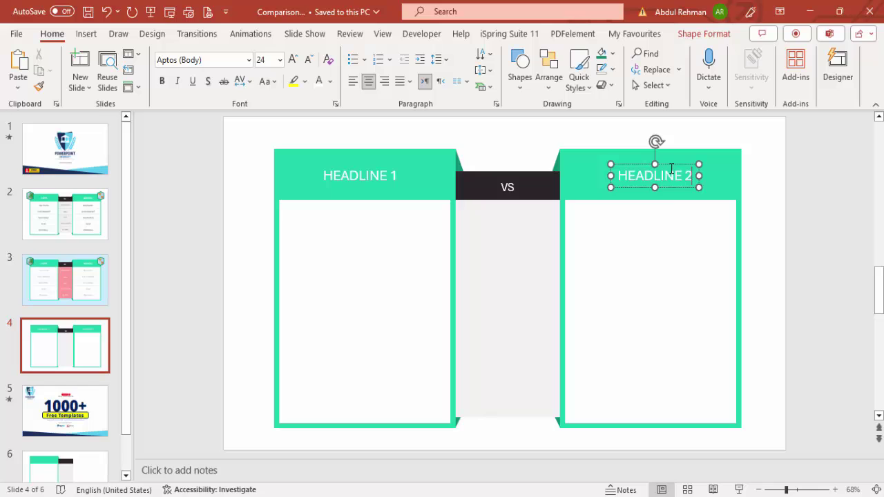
pyautogui.click(751, 199)
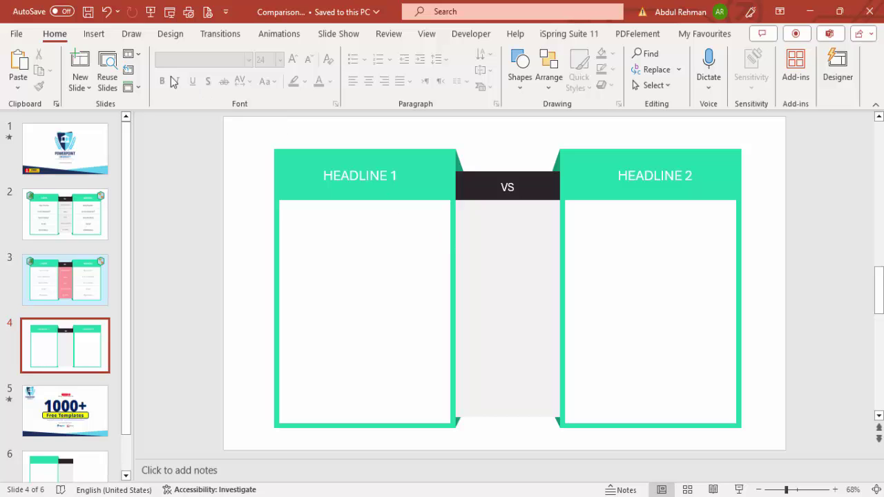
pyautogui.click(94, 34)
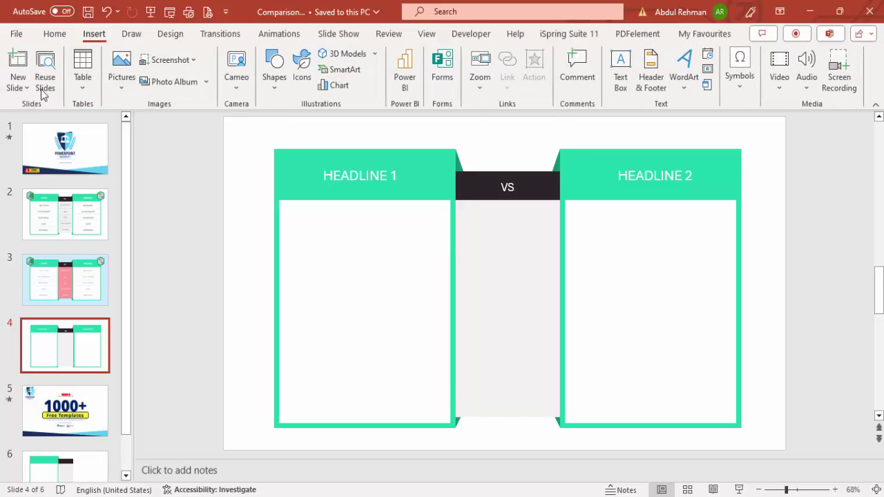
# Insert a 1×5 table and turn off its Banded Rows and Header Row styling.
pyautogui.click(82, 88)
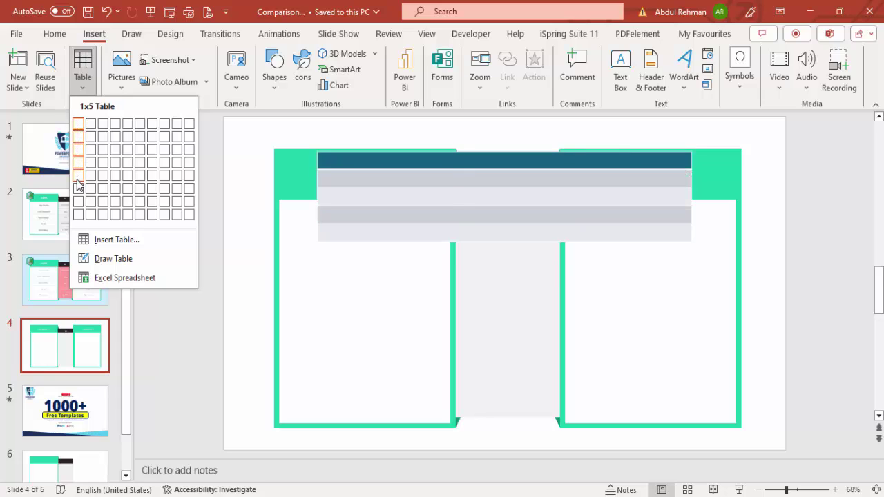
pyautogui.click(77, 180)
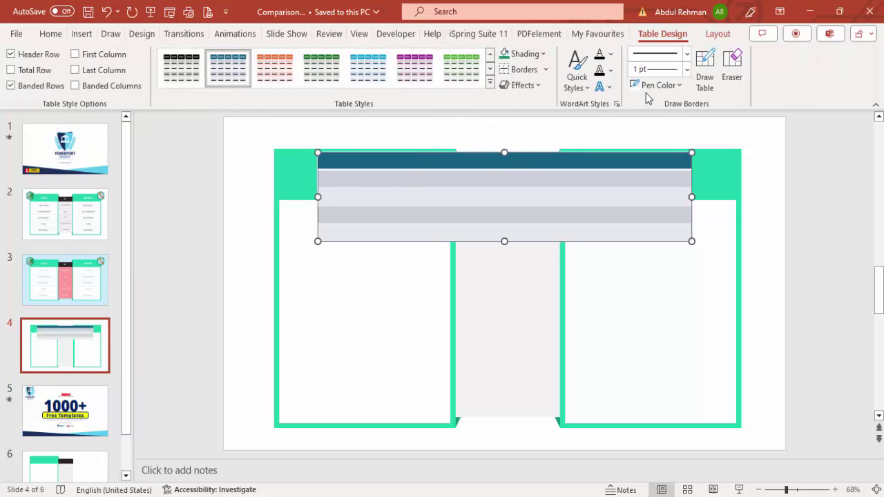
pyautogui.click(10, 86)
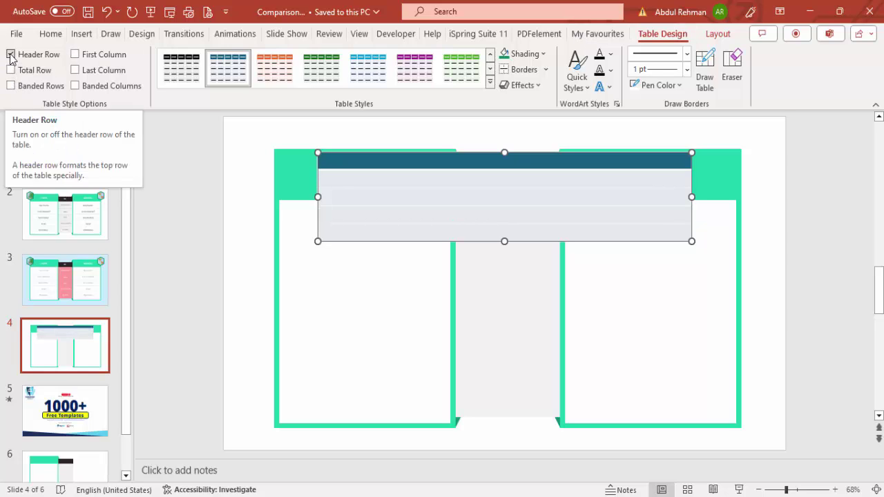
pyautogui.click(11, 55)
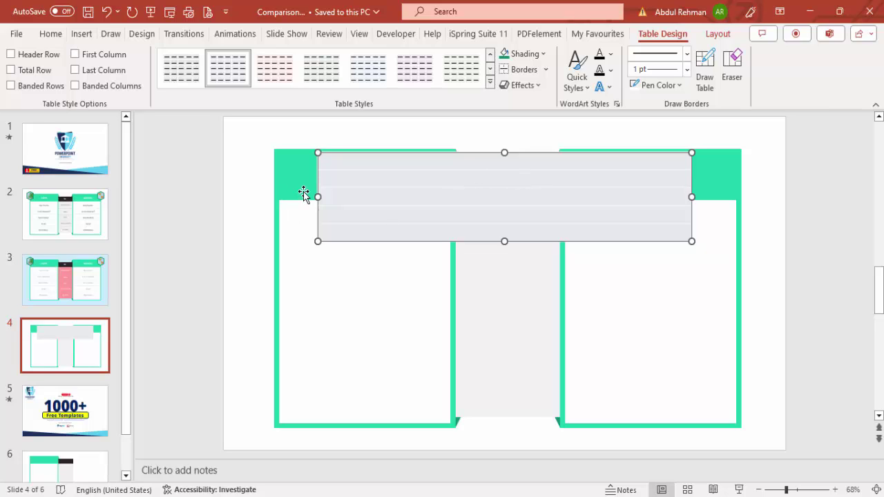
# Set the table's pen color to bright green and give the cells No Fill.
pyautogui.click(683, 86)
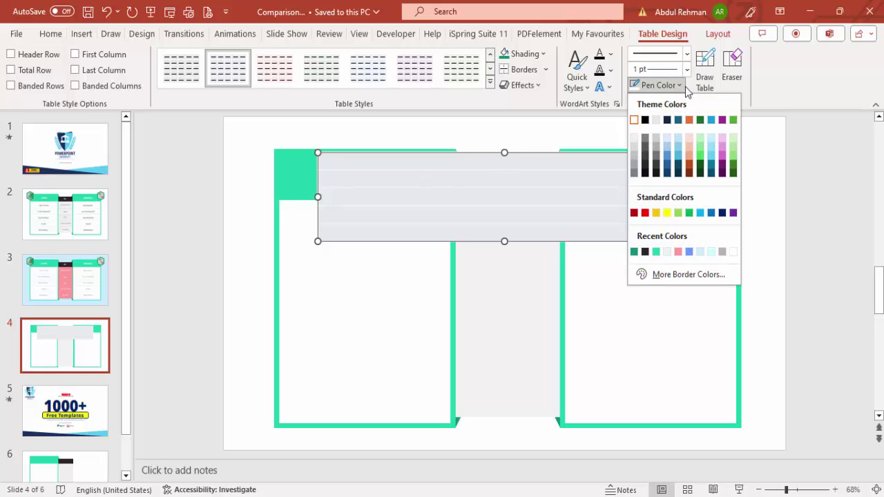
pyautogui.click(655, 251)
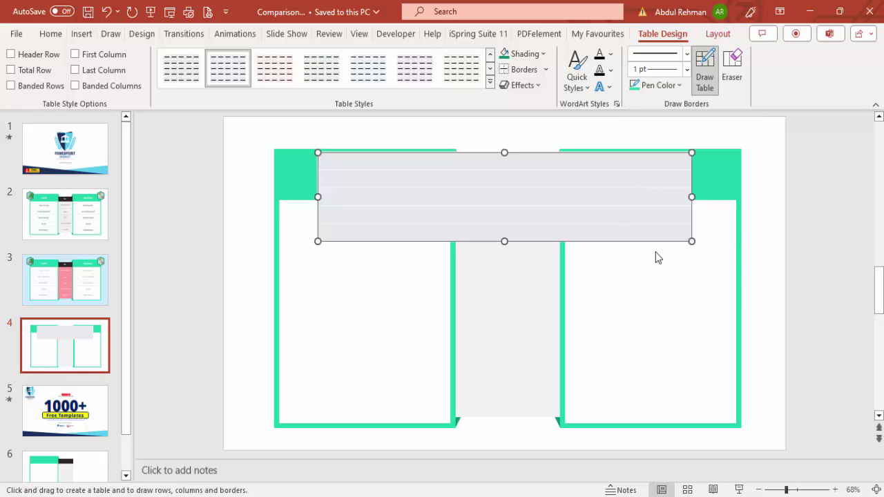
pyautogui.click(545, 54)
pyautogui.click(549, 241)
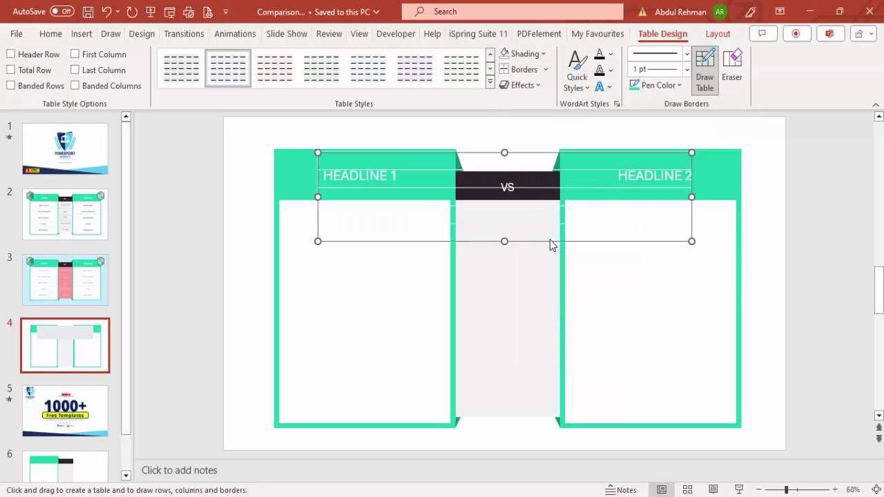
# Clear all table borders, then apply green Inside Horizontal borders between rows.
pyautogui.click(529, 69)
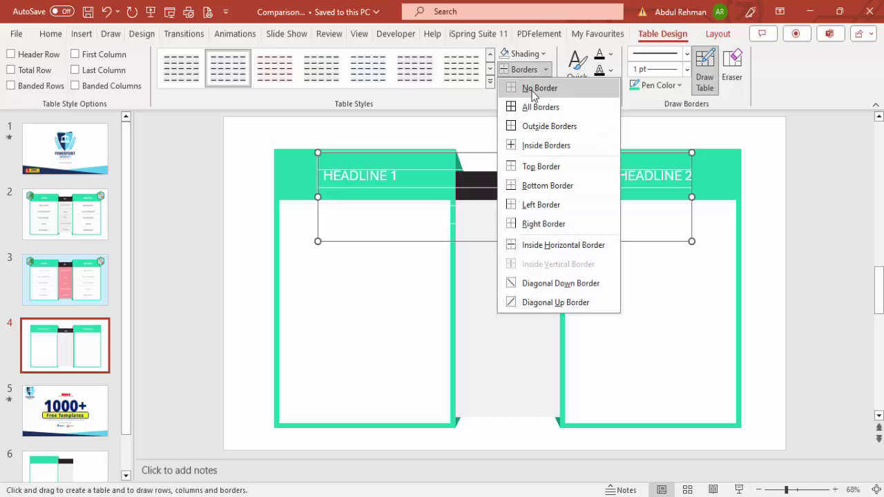
pyautogui.click(532, 89)
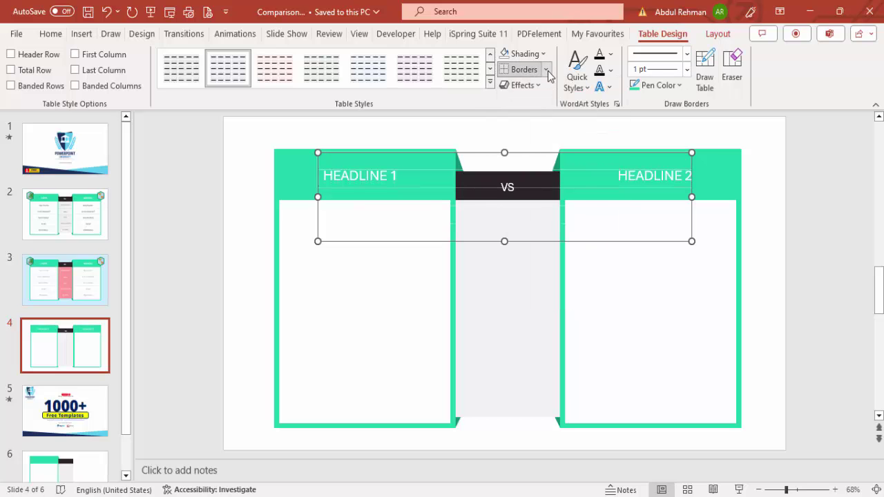
pyautogui.click(547, 70)
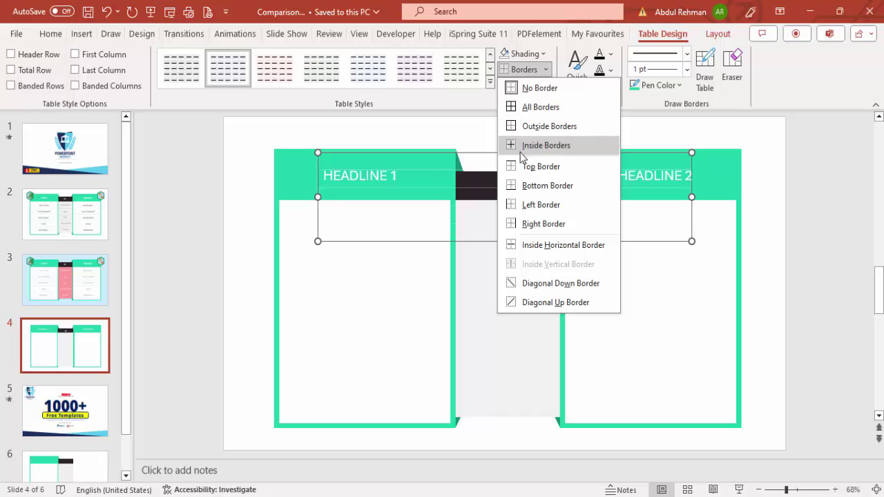
pyautogui.click(589, 247)
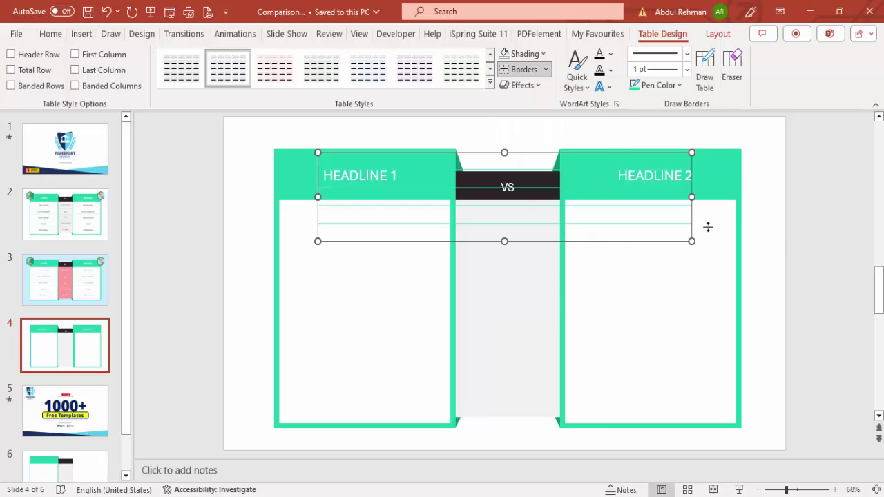
pyautogui.click(741, 228)
pyautogui.click(701, 199)
# Narrow the table into the left card and stretch it down to the card's bottom.
pyautogui.moveTo(692, 198); pyautogui.dragTo(435, 205)
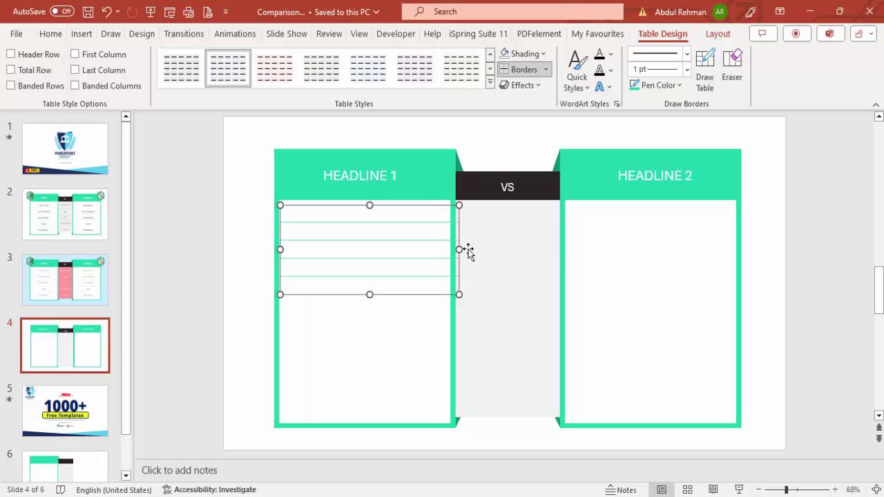
pyautogui.moveTo(459, 249); pyautogui.dragTo(450, 249)
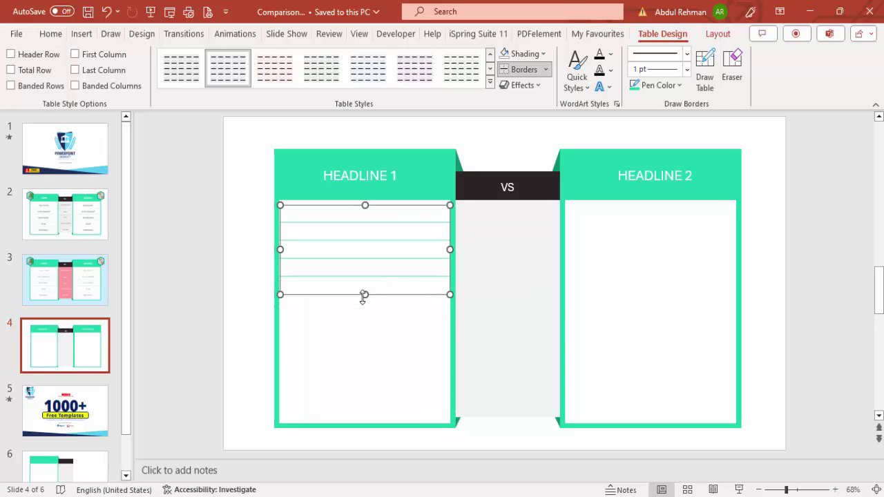
pyautogui.moveTo(364, 295); pyautogui.dragTo(364, 423)
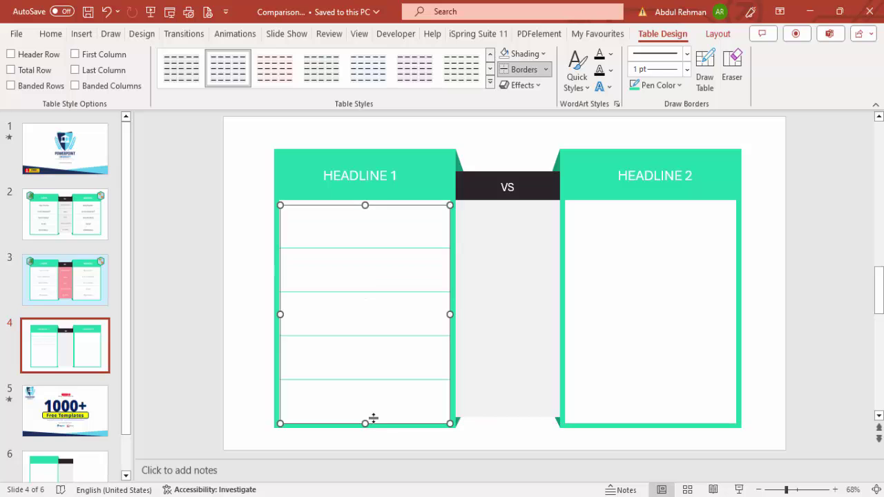
pyautogui.click(474, 282)
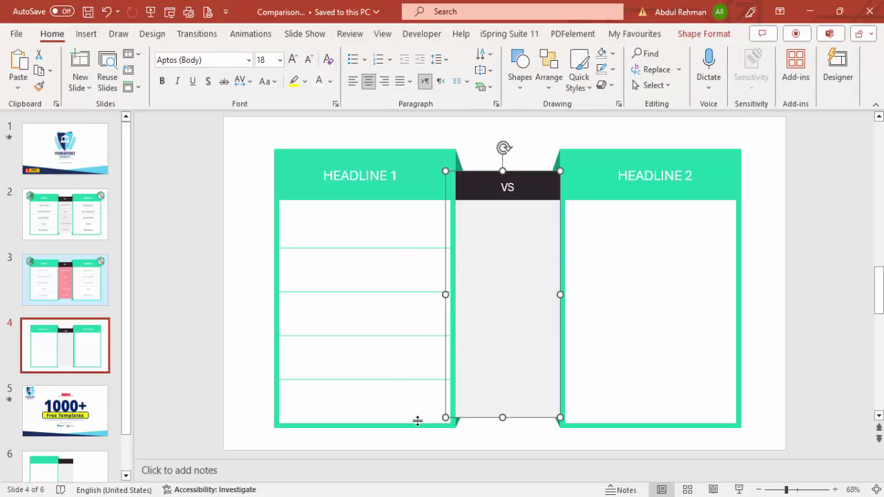
pyautogui.click(433, 210)
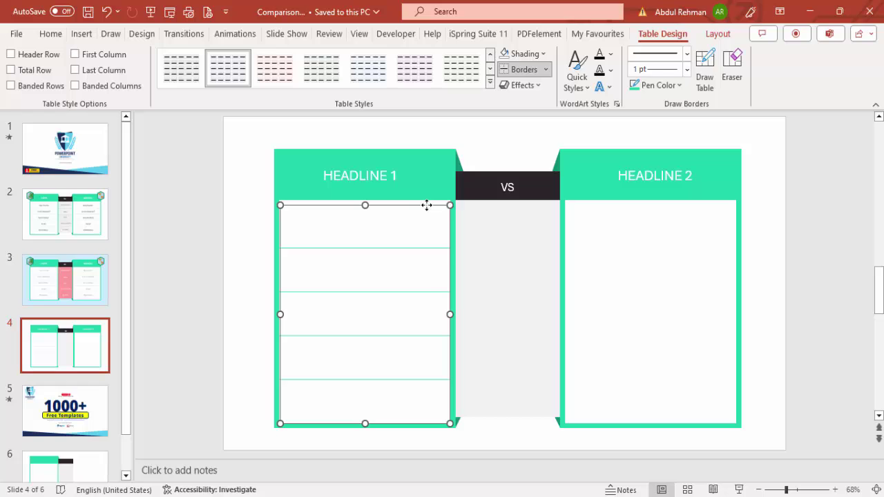
# Ctrl-drag a copy of the lined table into the right card, plus another toward the centre column.
pyautogui.moveTo(430, 213); pyautogui.dragTo(713, 226)
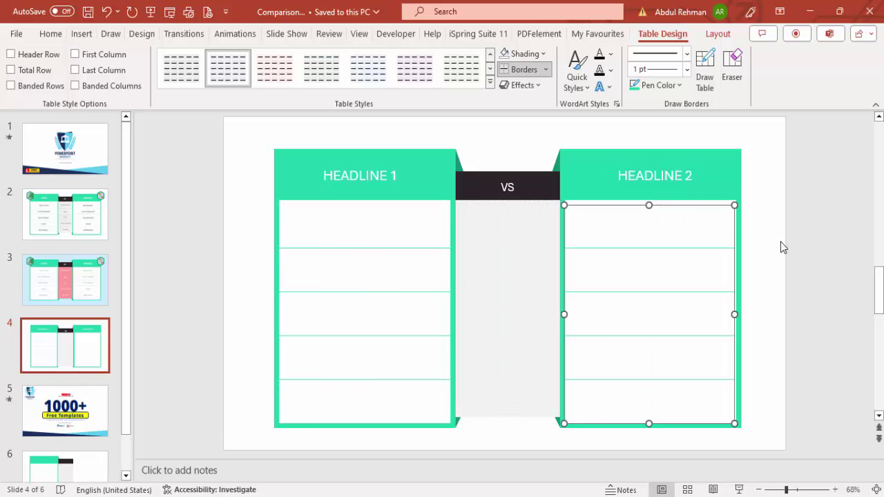
pyautogui.click(632, 244)
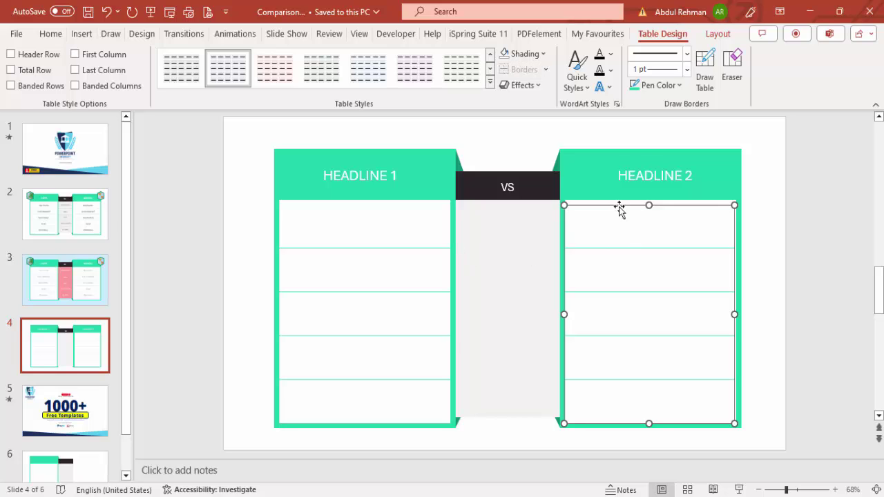
pyautogui.click(619, 210)
pyautogui.moveTo(647, 212); pyautogui.dragTo(544, 221)
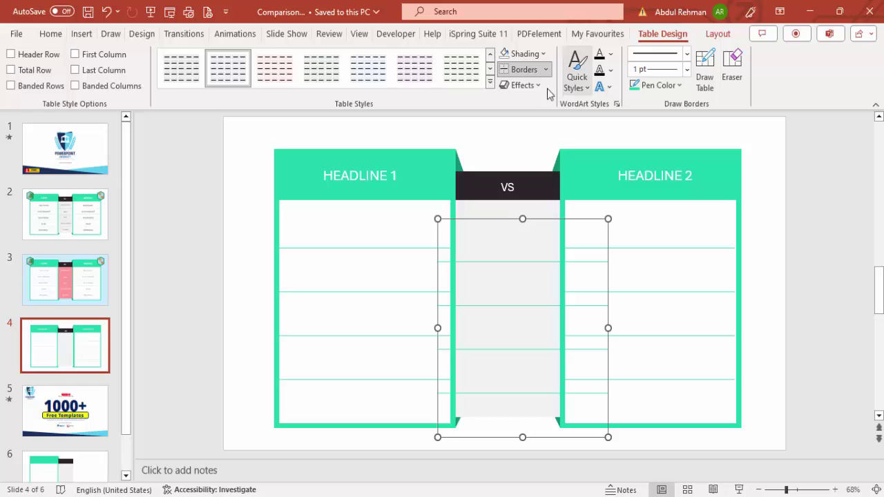
# Give the middle table copy gray Inside Horizontal row lines.
pyautogui.click(659, 85)
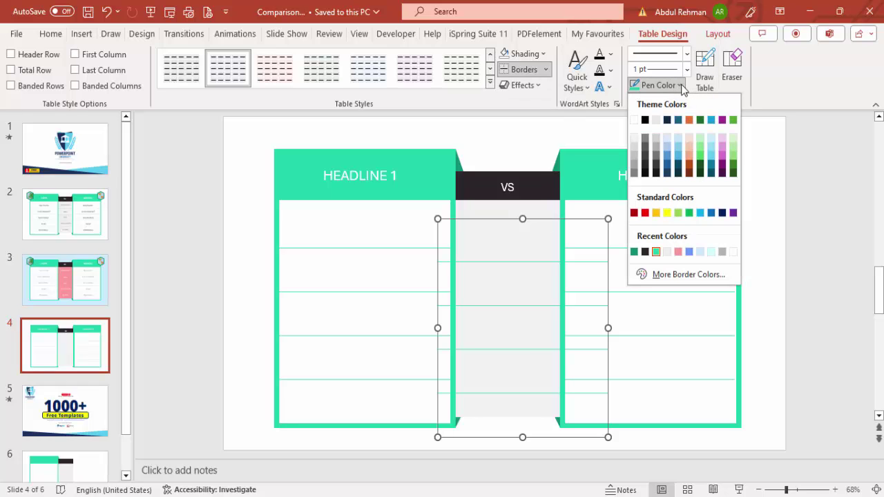
pyautogui.click(633, 160)
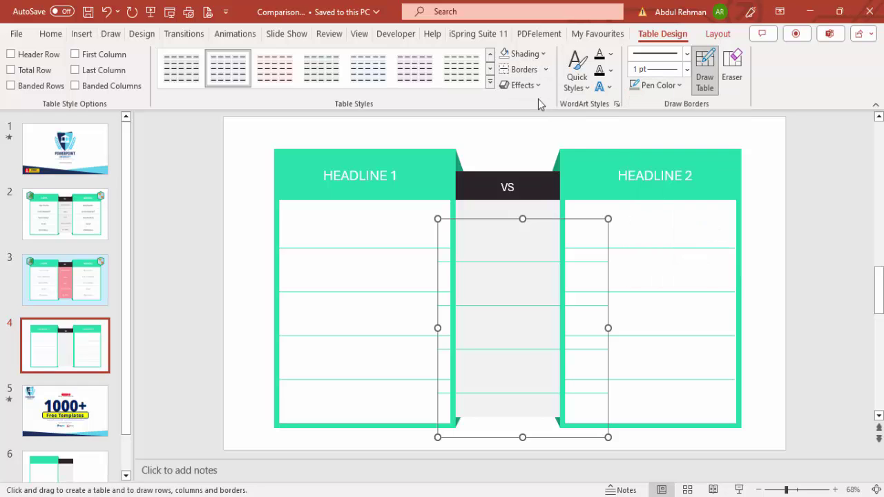
pyautogui.click(514, 70)
# Narrow the middle table to the gray column and nudge it up under the VS label.
pyautogui.moveTo(608, 328); pyautogui.dragTo(553, 316)
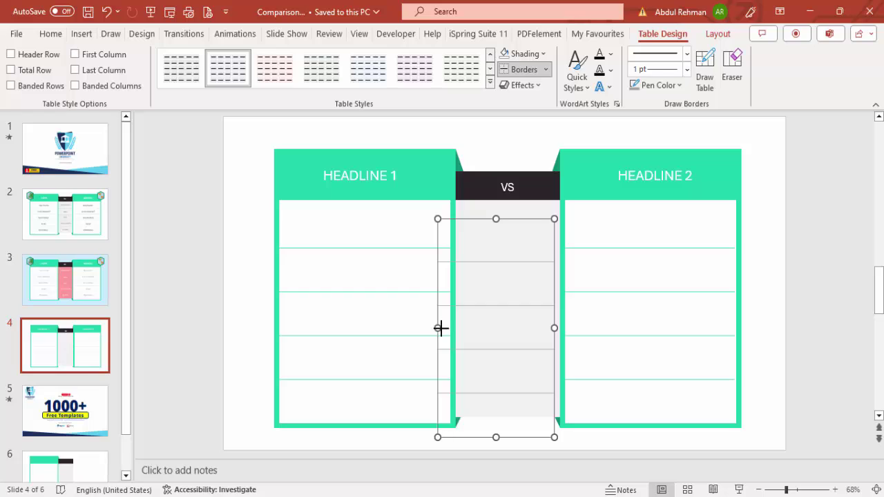
pyautogui.moveTo(439, 328); pyautogui.dragTo(458, 328)
pyautogui.moveTo(526, 222); pyautogui.dragTo(525, 210)
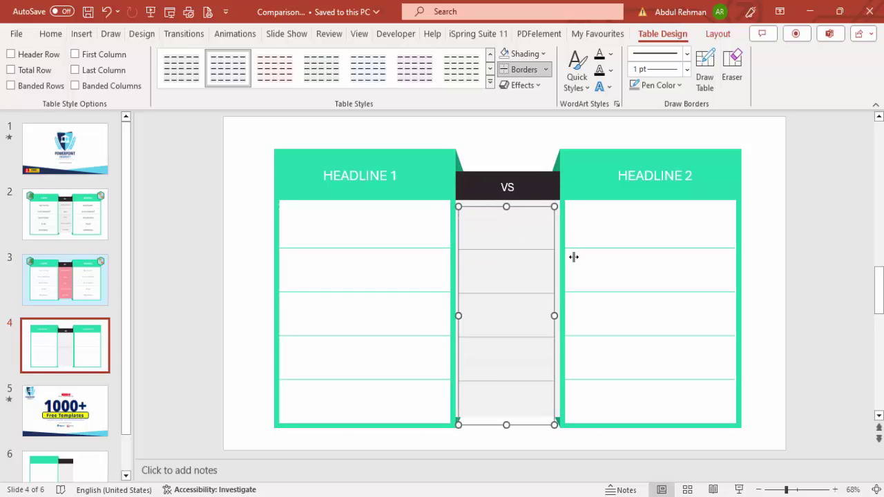
pyautogui.hotkey('ctrl', 'Up')
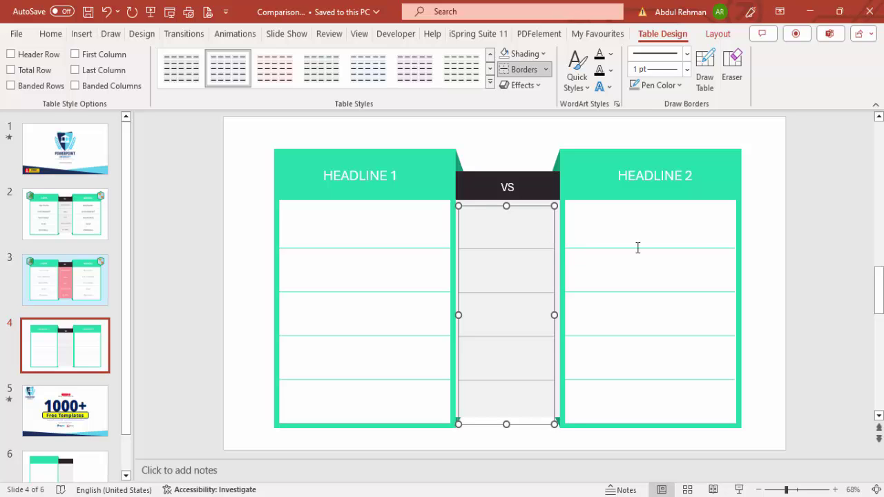
pyautogui.click(770, 250)
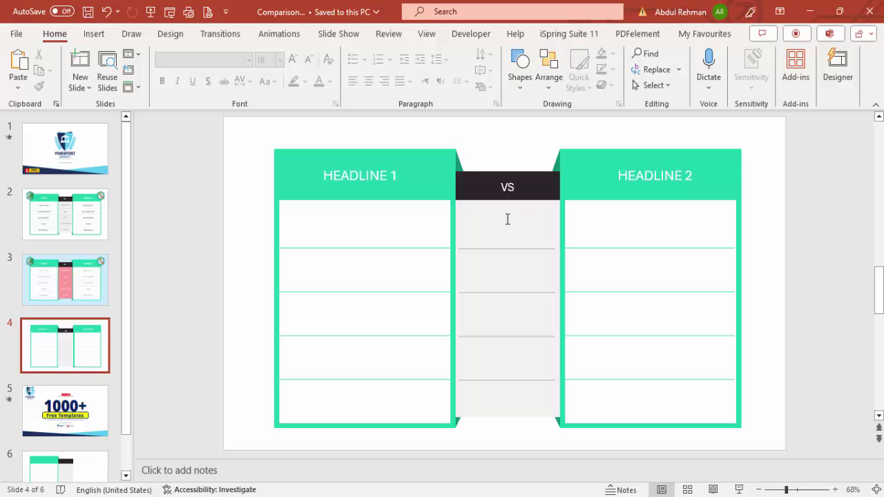
# Draw a centred FACTOR 1 text box in the first row under VS.
pyautogui.click(94, 34)
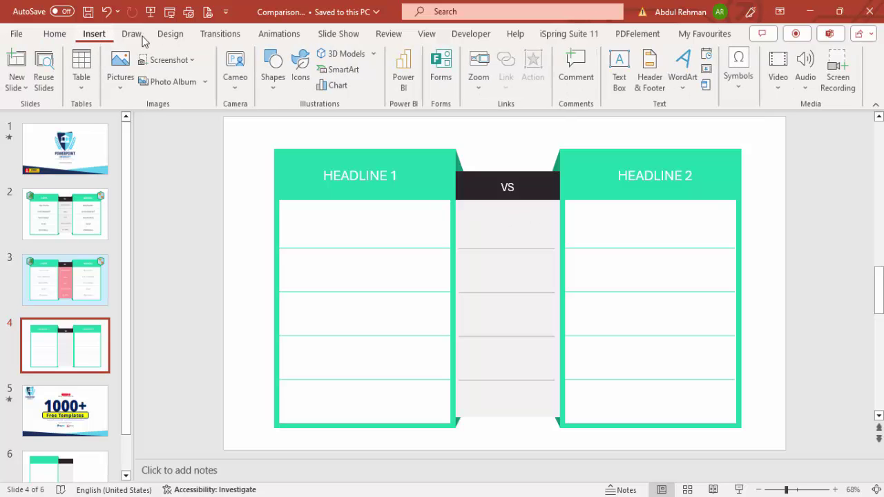
pyautogui.click(619, 69)
pyautogui.moveTo(463, 219); pyautogui.dragTo(556, 240)
pyautogui.write('FACTO')
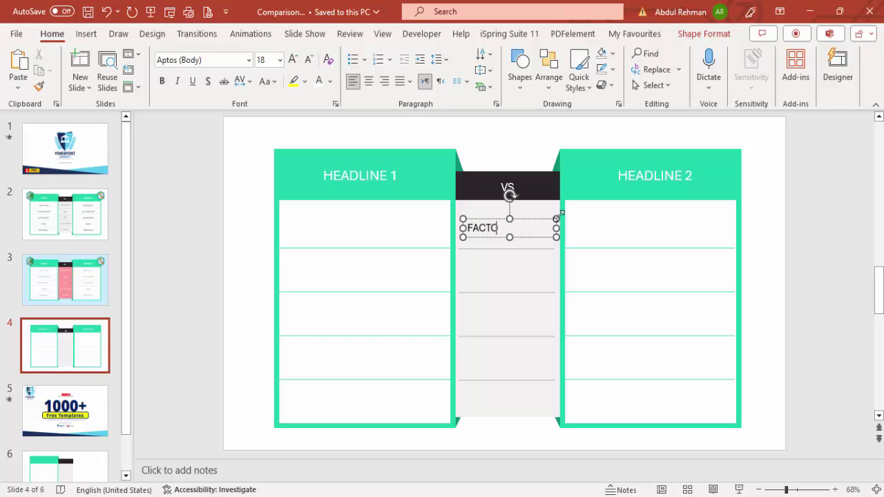
pyautogui.write('R 1')
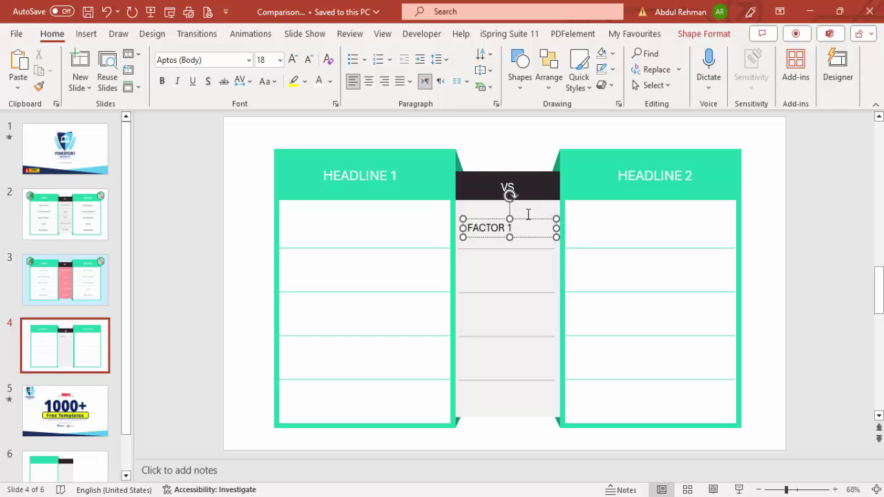
pyautogui.press('Escape')
pyautogui.click(368, 82)
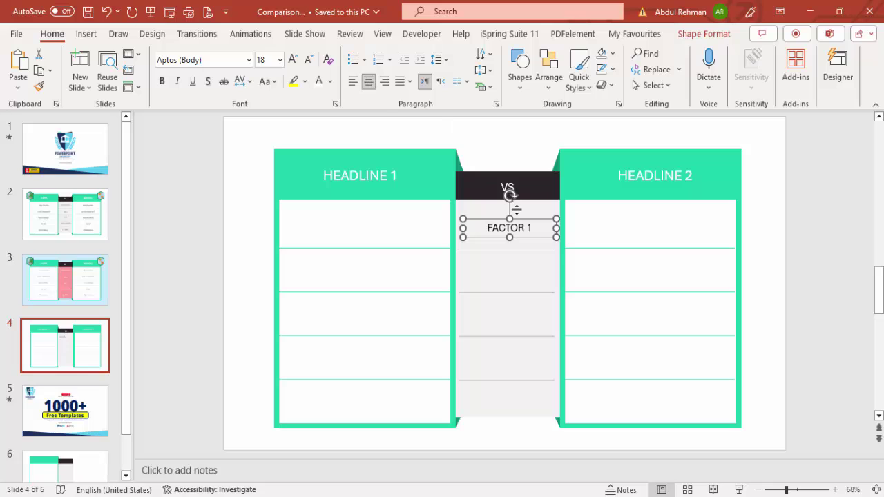
# Position the FACTOR 1 label in its row and Ctrl-drag copies down the VS rows.
pyautogui.moveTo(536, 223); pyautogui.dragTo(532, 217)
pyautogui.press('Right')
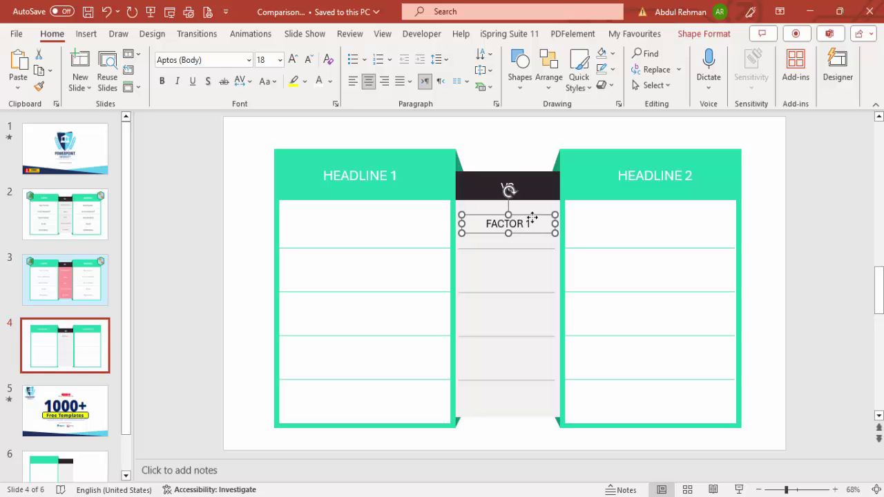
pyautogui.moveTo(532, 218); pyautogui.dragTo(533, 392)
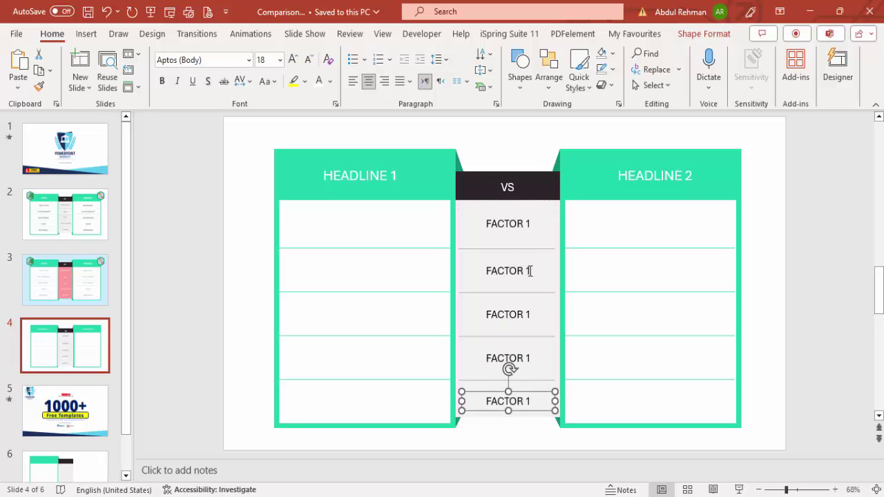
# Renumber the second and third middle labels to FACTOR 2 and FACTOR 3.
pyautogui.click(529, 270)
pyautogui.press('BackSpace')
pyautogui.write('2')
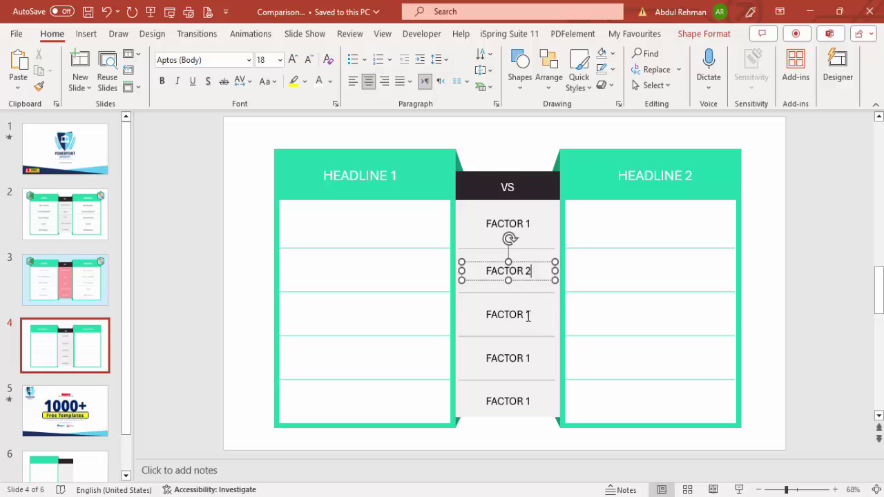
pyautogui.click(528, 315)
pyautogui.press('BackSpace')
pyautogui.write('3')
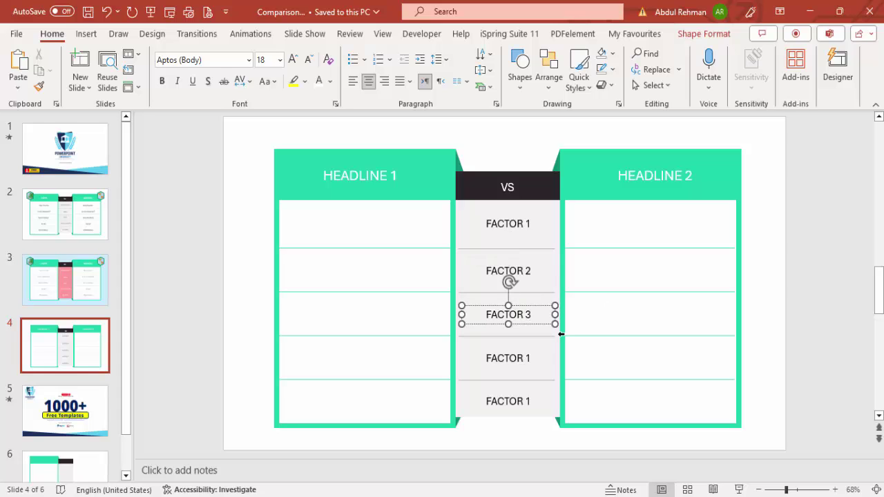
# Renumber the fourth and fifth middle labels to FACTOR 4 and FACTOR 5.
pyautogui.click(531, 358)
pyautogui.press('BackSpace')
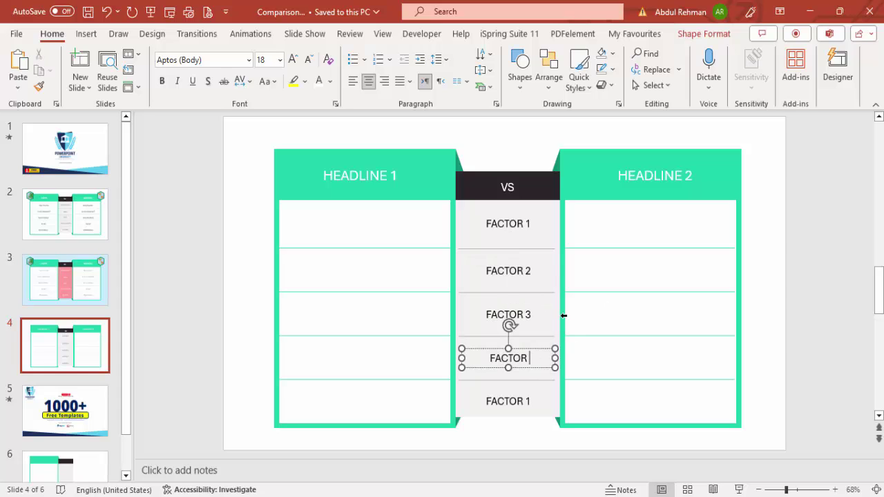
pyautogui.write('4')
pyautogui.click(537, 406)
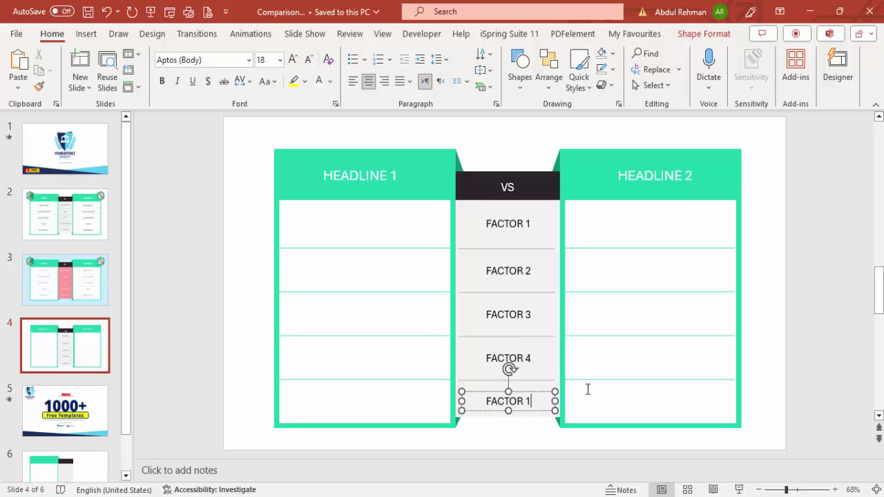
pyautogui.press('BackSpace')
pyautogui.write('5')
pyautogui.click(763, 265)
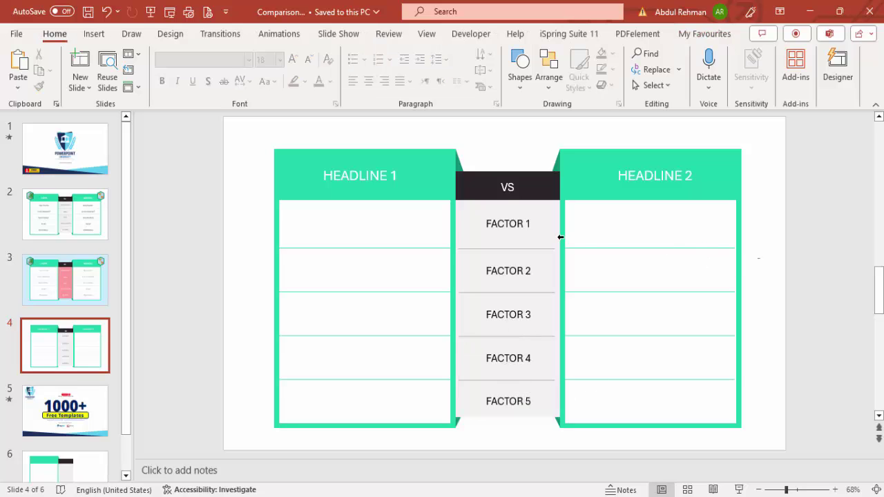
pyautogui.click(525, 220)
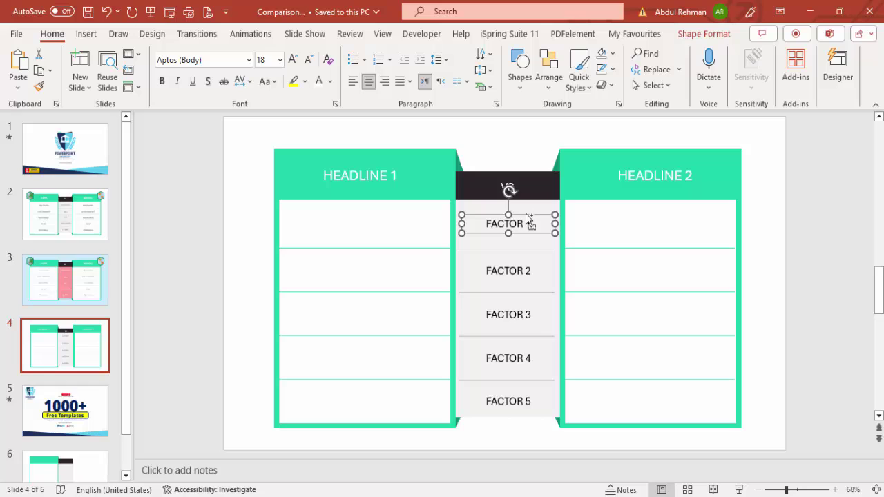
# Copy the FACTOR 1 label into both cards and retype the left one as COMPARISON DATA 1.
pyautogui.moveTo(517, 221); pyautogui.dragTo(379, 223)
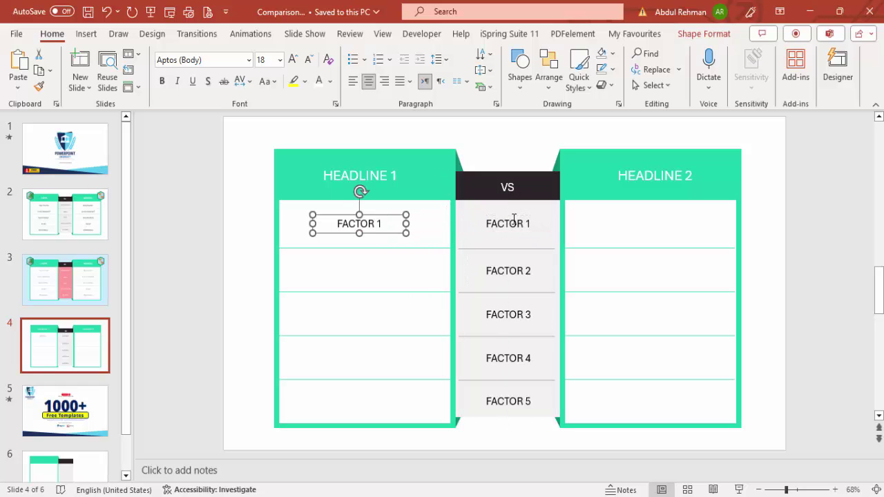
pyautogui.moveTo(514, 221); pyautogui.dragTo(608, 226)
pyautogui.moveTo(665, 225); pyautogui.dragTo(680, 226)
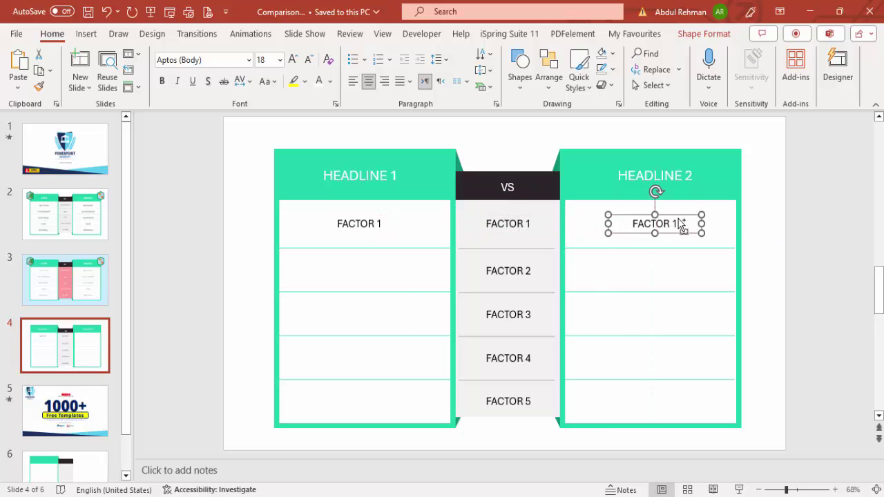
pyautogui.click(360, 224)
pyautogui.moveTo(346, 223); pyautogui.dragTo(438, 223)
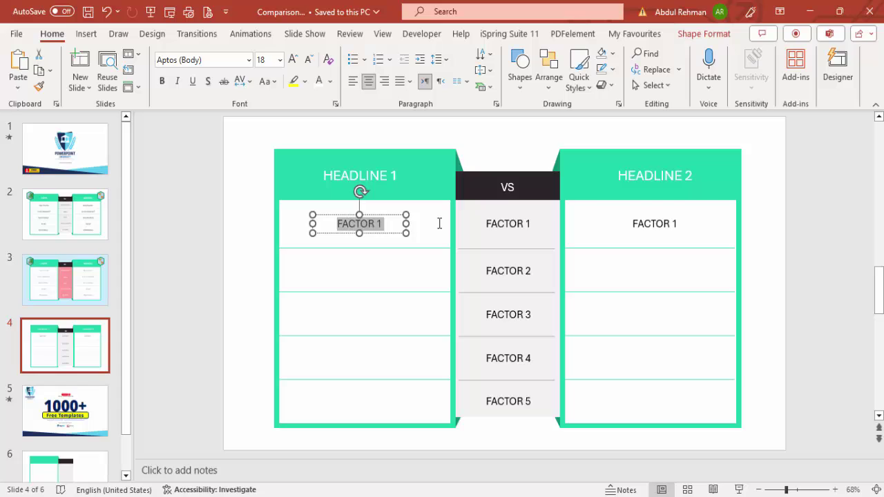
pyautogui.write('COMPAR')
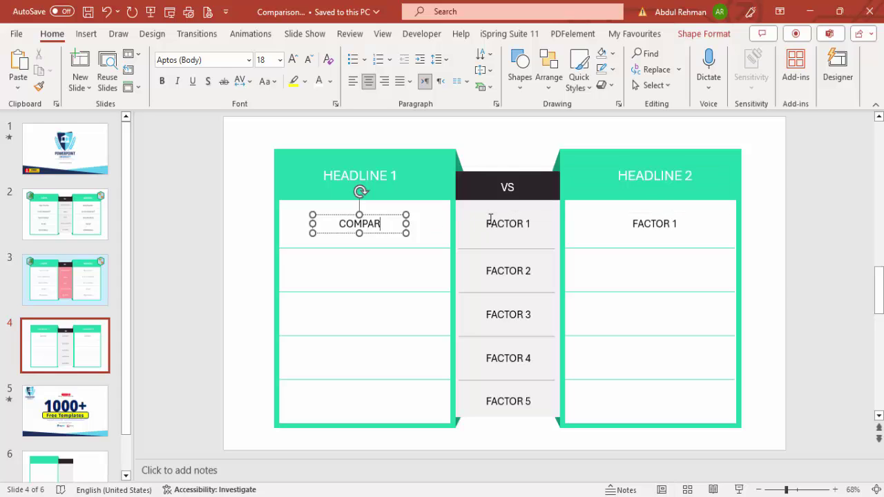
pyautogui.write('ISON ')
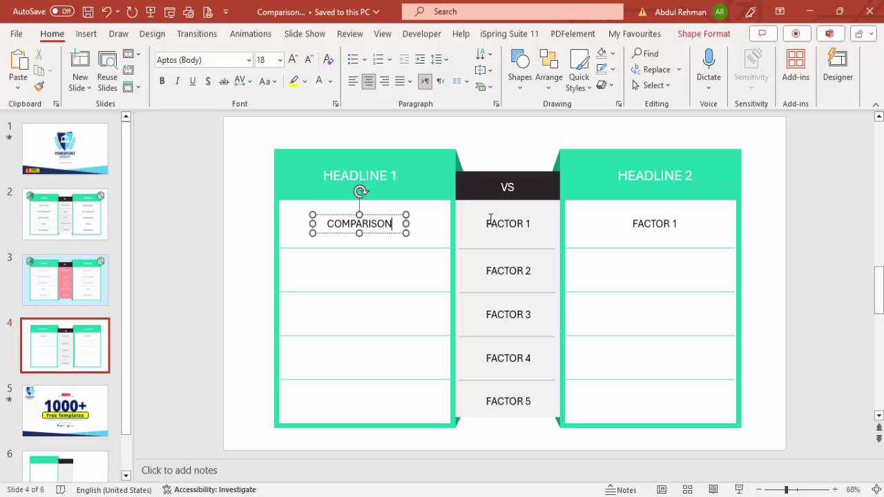
pyautogui.write('DATA 1')
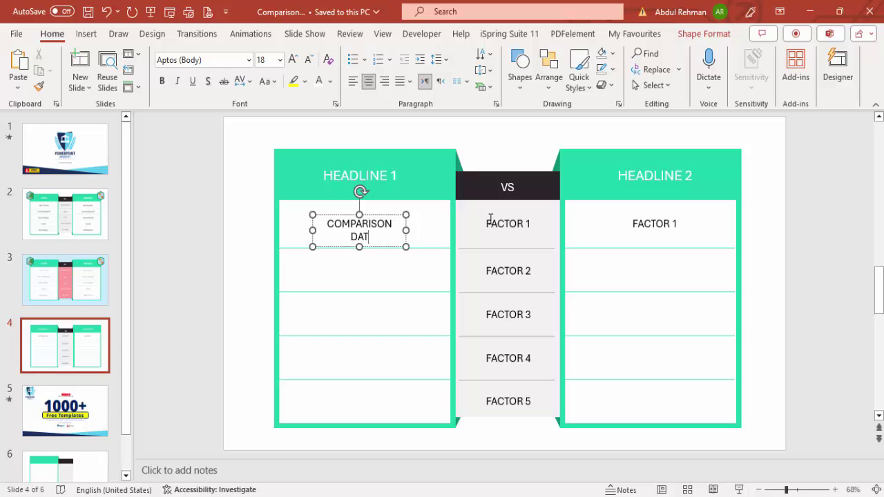
# Retype the right card's label as COMPARISON DATA 1 and nudge both labels up.
pyautogui.tripleClick(649, 227)
pyautogui.press('BackSpace')
pyautogui.write('COM')
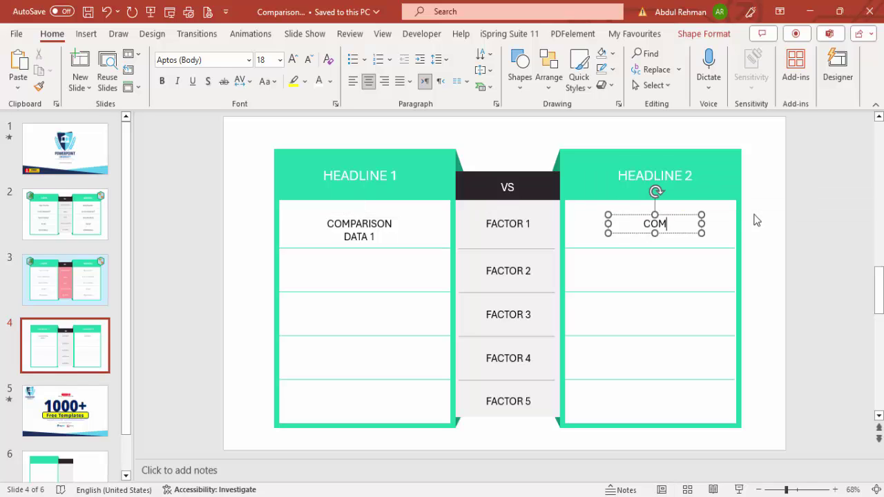
pyautogui.write('PARISON DA')
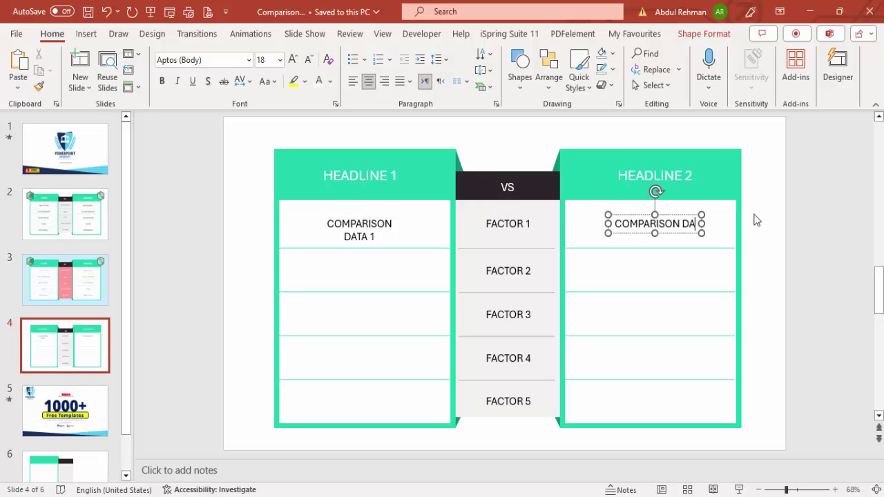
pyautogui.write('TA 1')
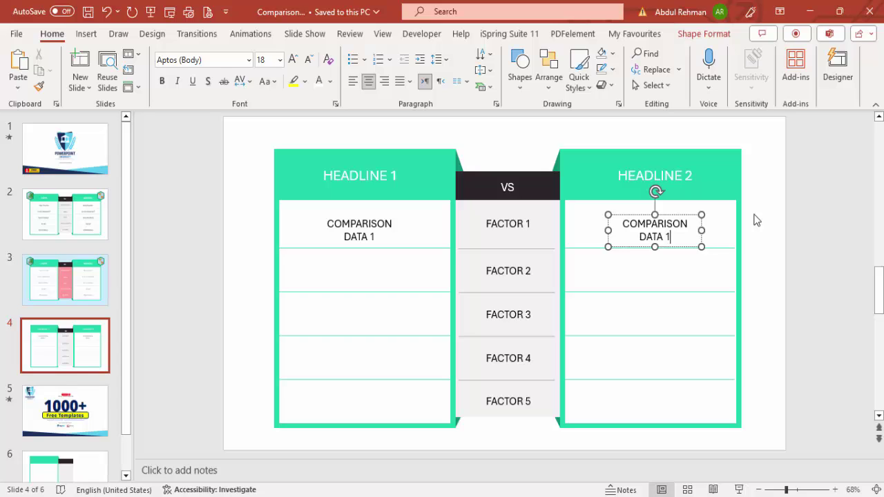
pyautogui.click(368, 228)
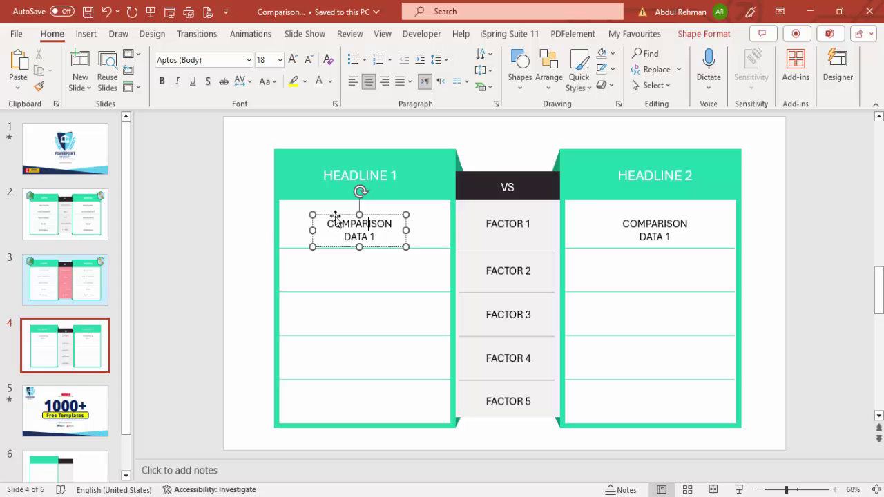
pyautogui.keyDown('shift'); pyautogui.click(660, 221); pyautogui.keyUp('shift')
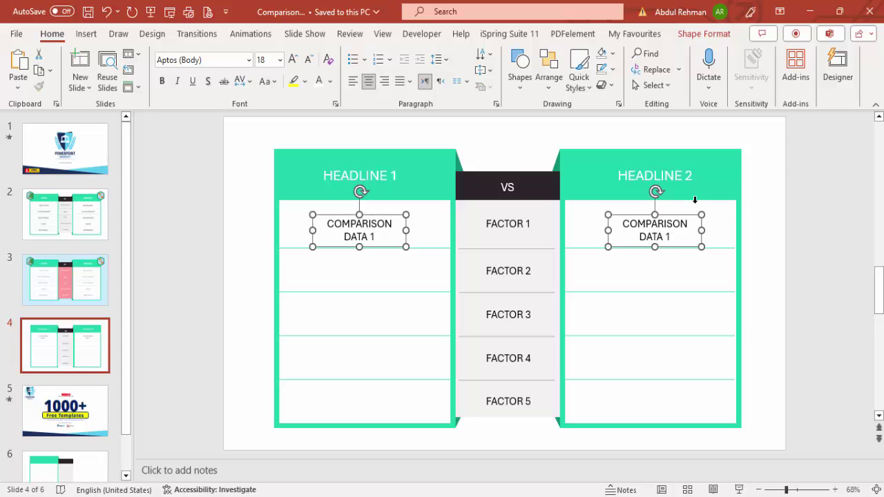
pyautogui.hotkey('ctrl', 'Up')
pyautogui.hotkey('ctrl', 'Up')
pyautogui.hotkey('ctrl', 'Up')
pyautogui.hotkey('ctrl', 'Up')
pyautogui.hotkey('ctrl', 'Up')
pyautogui.hotkey('ctrl', 'Up')
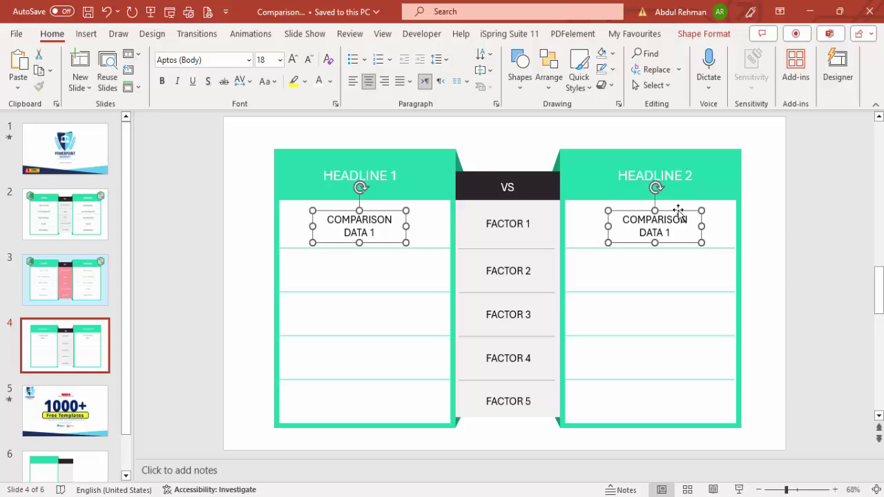
# Copy both COMPARISON DATA labels down every row and renumber the left rows 2 and 3.
pyautogui.moveTo(676, 218); pyautogui.dragTo(692, 392)
pyautogui.click(397, 276)
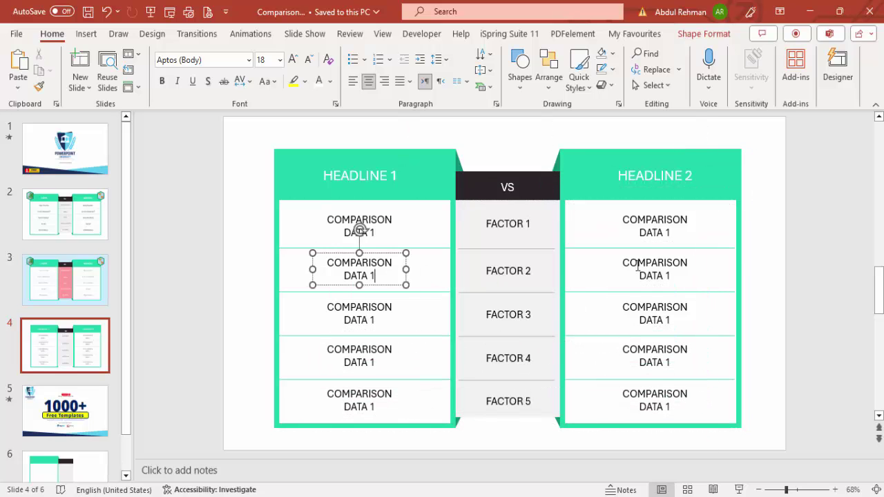
pyautogui.press('BackSpace')
pyautogui.write('2')
pyautogui.click(379, 322)
pyautogui.press('BackSpace')
pyautogui.write('3')
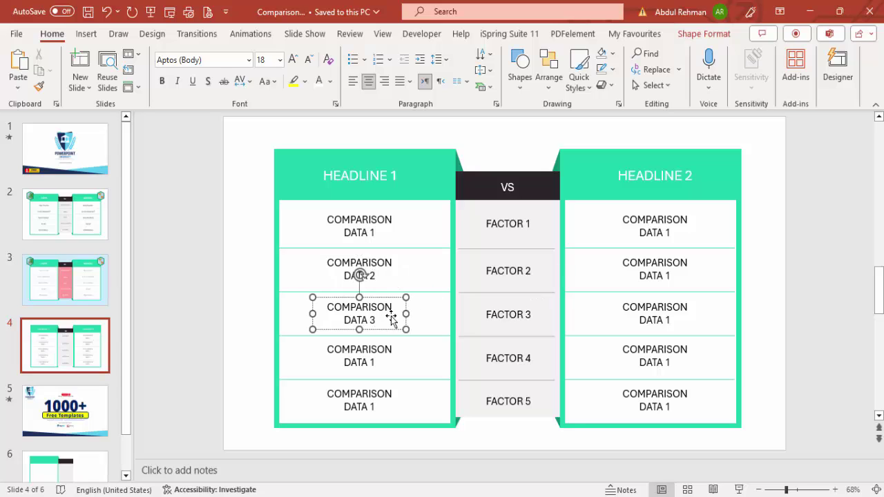
# Renumber the left card's fourth and fifth labels to 4 and 5, correcting mistyped digits.
pyautogui.click(381, 362)
pyautogui.press('BackSpace')
pyautogui.write('3')
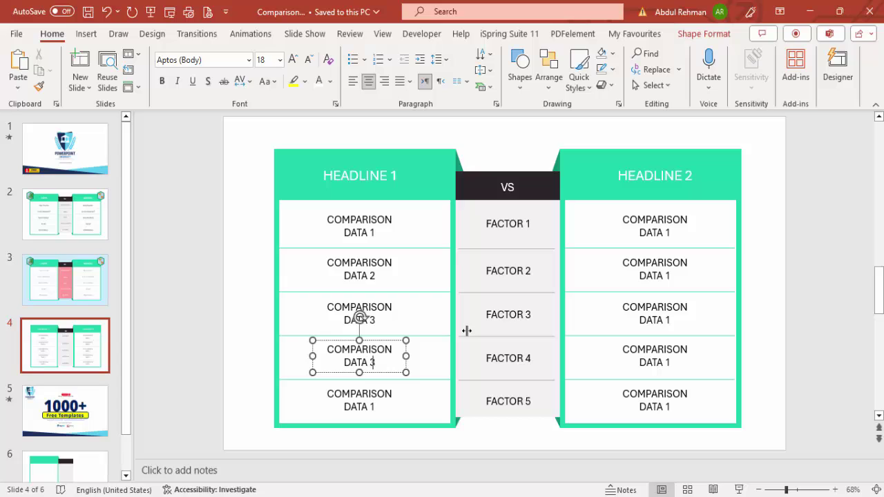
pyautogui.click(382, 405)
pyautogui.press('BackSpace')
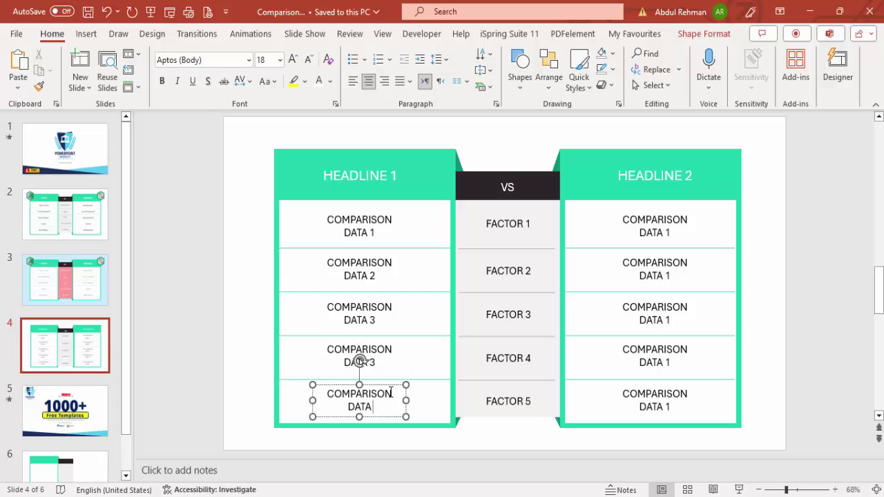
pyautogui.write('4')
pyautogui.click(375, 366)
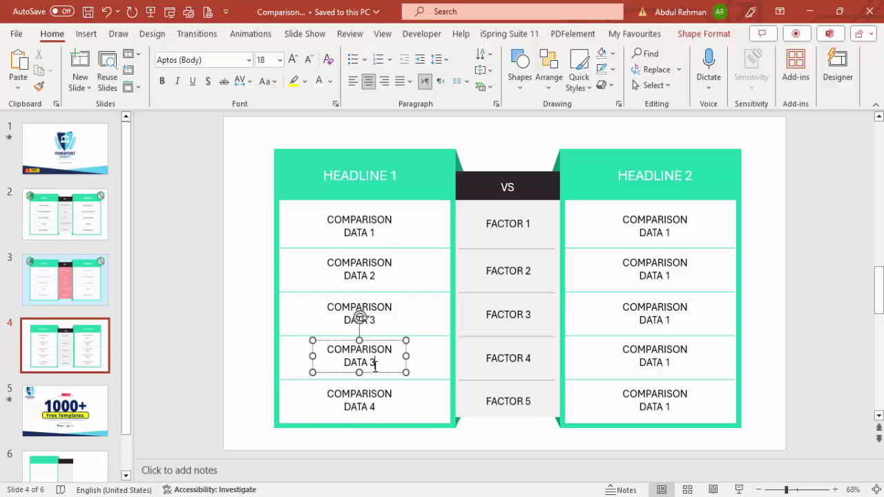
pyautogui.press('BackSpace')
pyautogui.write('4')
pyautogui.click(373, 407)
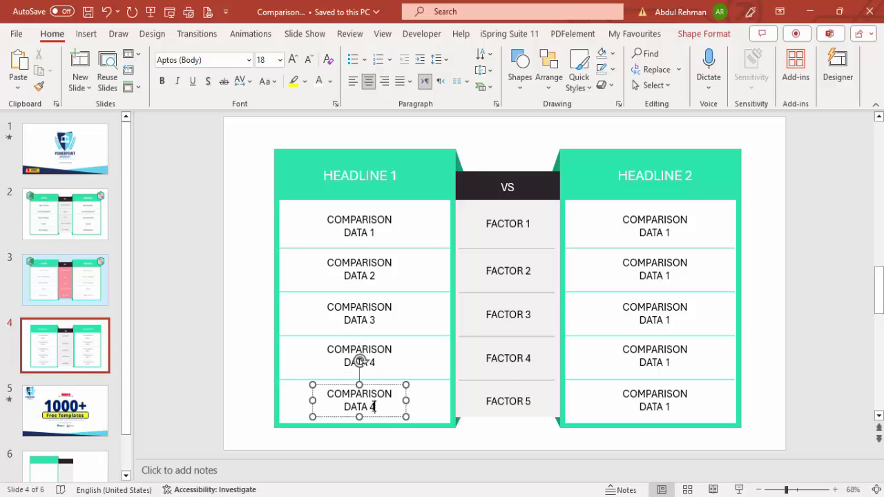
pyautogui.press('BackSpace')
pyautogui.write('5')
# Renumber the right card's second and third labels to COMPARISON DATA 2 and 3.
pyautogui.click(668, 276)
pyautogui.press('BackSpace')
pyautogui.write('2')
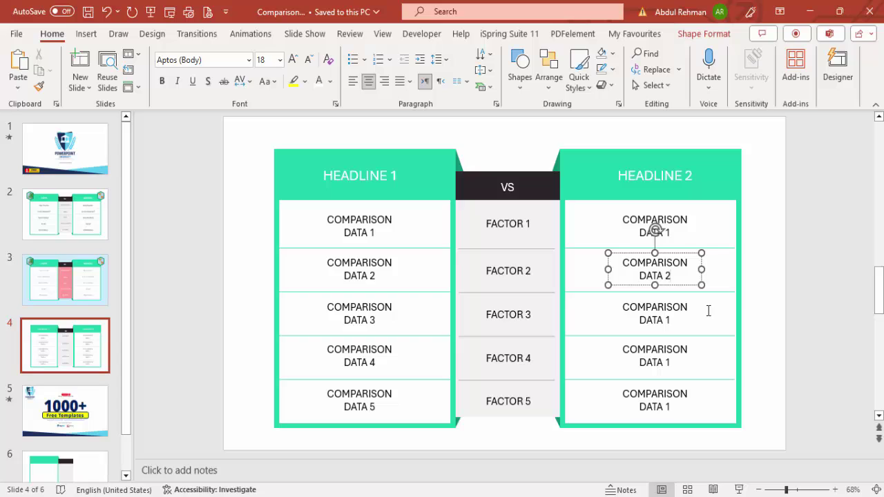
pyautogui.click(671, 320)
pyautogui.press('BackSpace')
pyautogui.write('3')
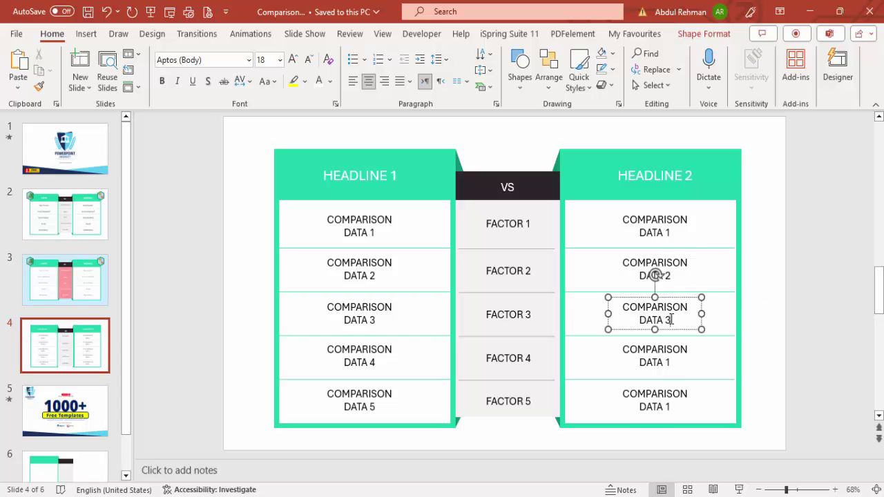